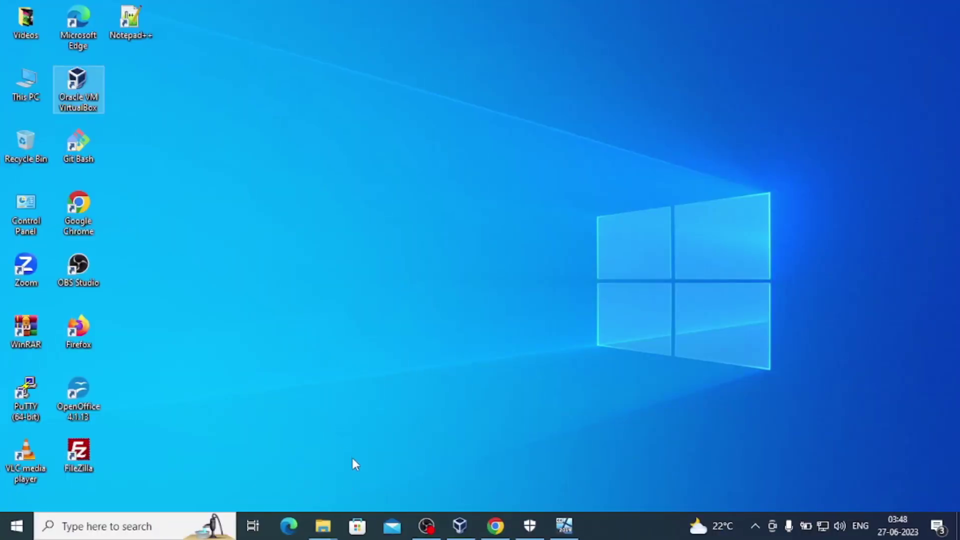
Restore the Oracle VM VirtualBox Manager window from the taskbar.
left_click(459, 525)
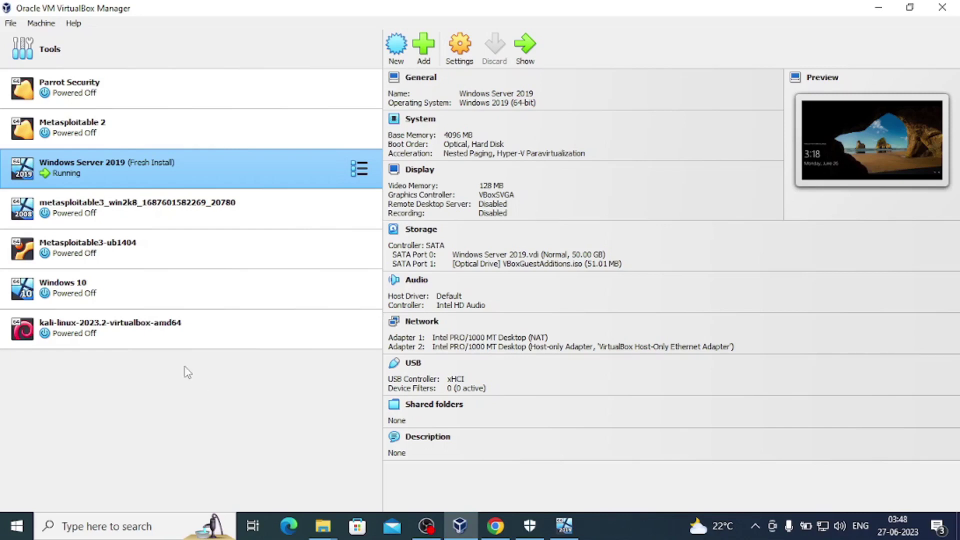
Show the Windows Server 2019 snapshot tree with Fresh Install and the changed current state.
left_click(523, 50)
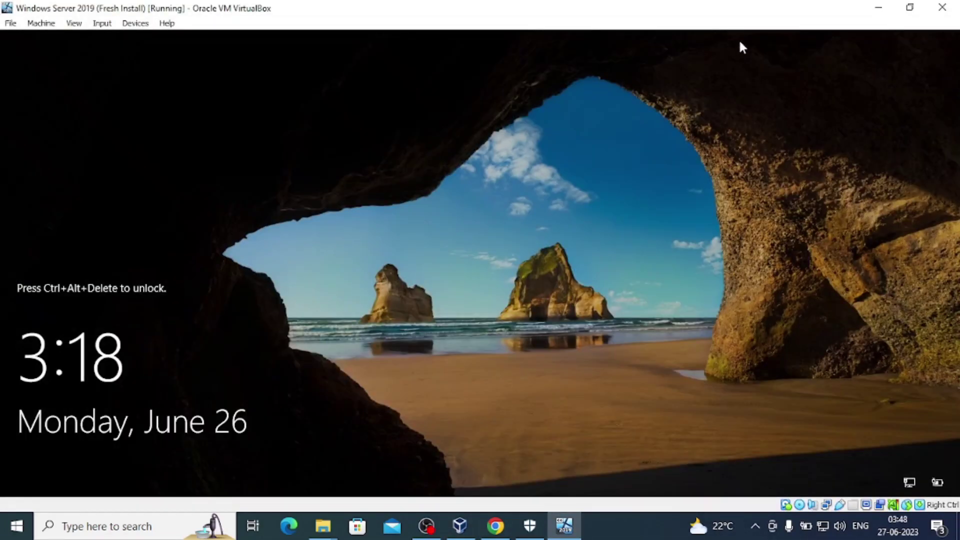
left_click(879, 7)
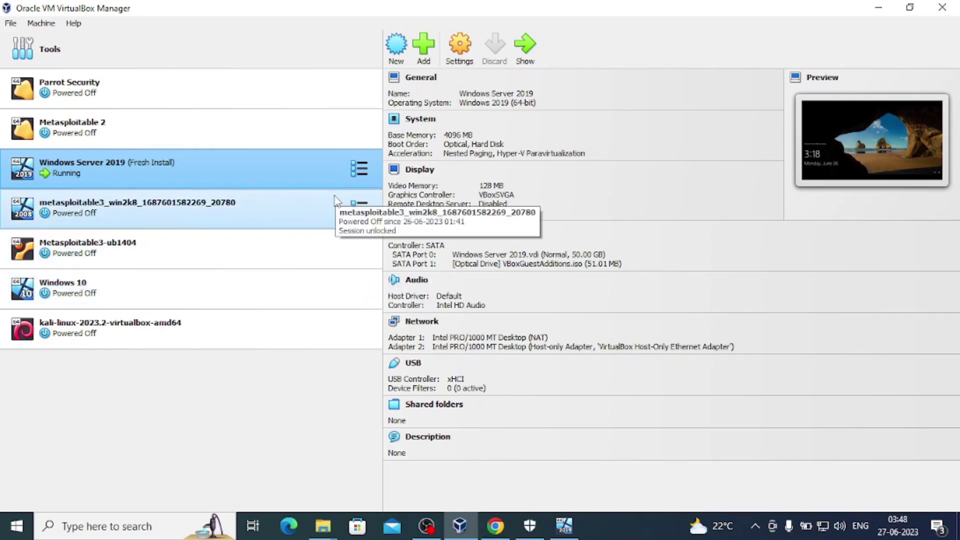
left_click(359, 170)
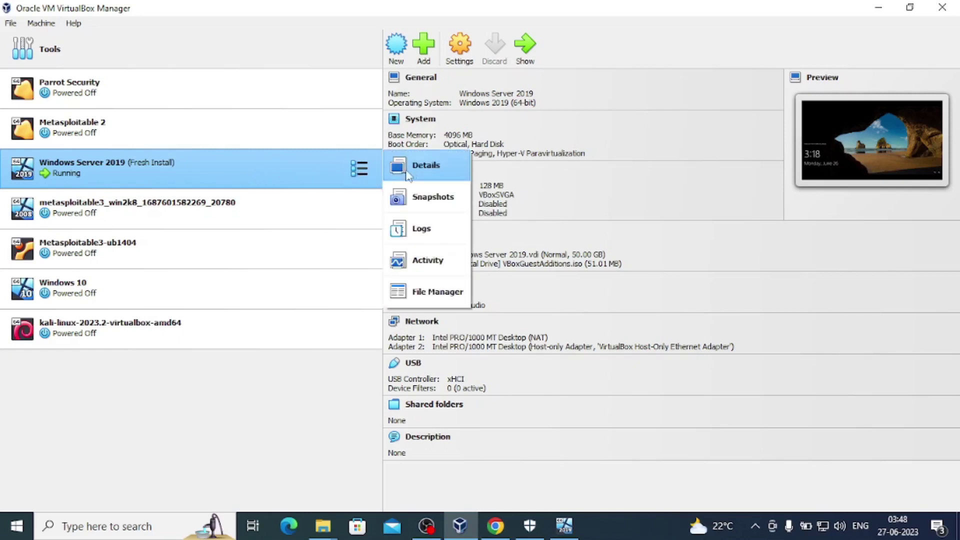
left_click(425, 202)
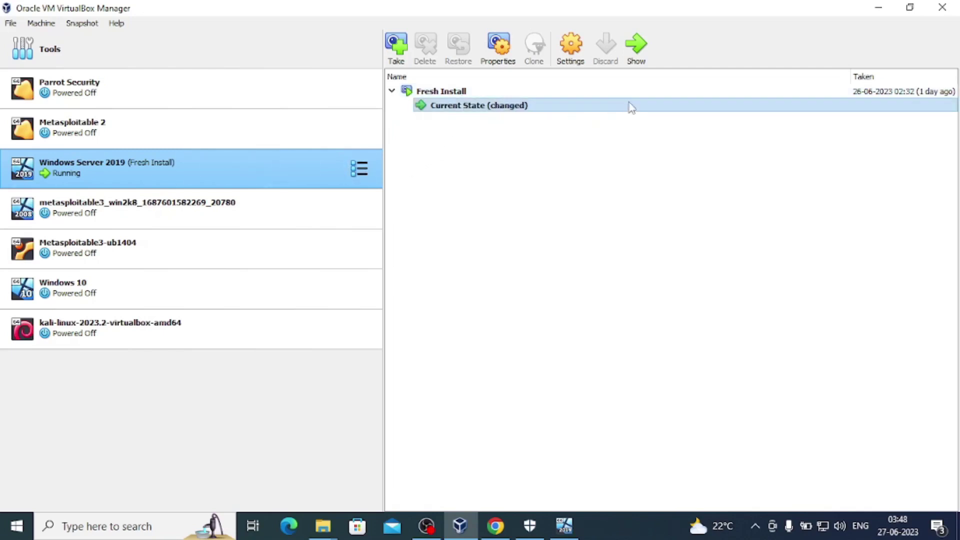
Send Ctrl-Alt-Del to the locked server and sign in with the Administrator password.
left_click(636, 48)
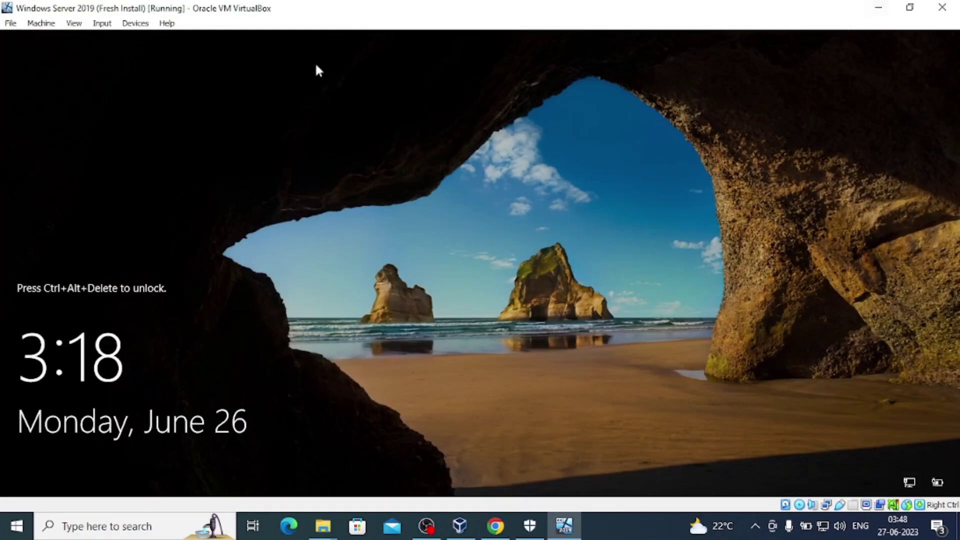
left_click(103, 25)
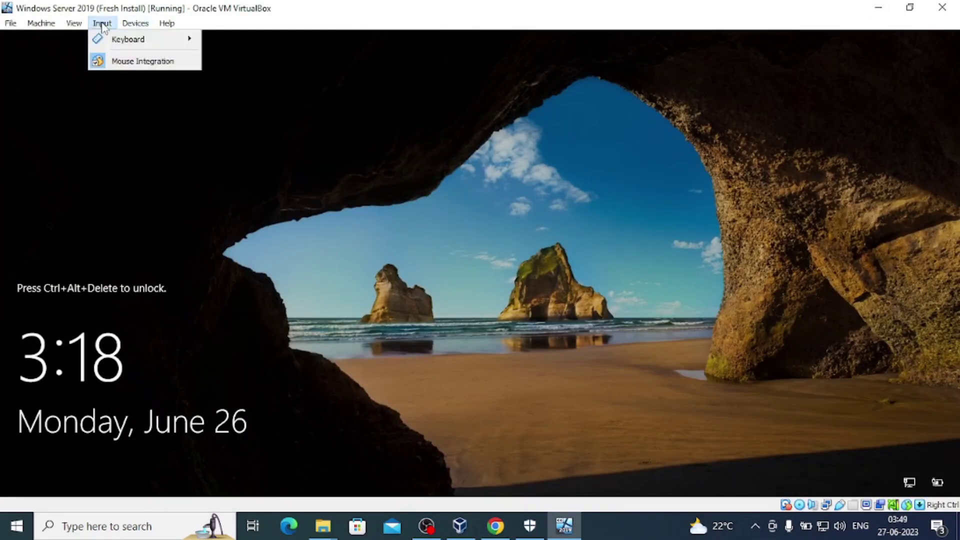
mouse_move(113, 40)
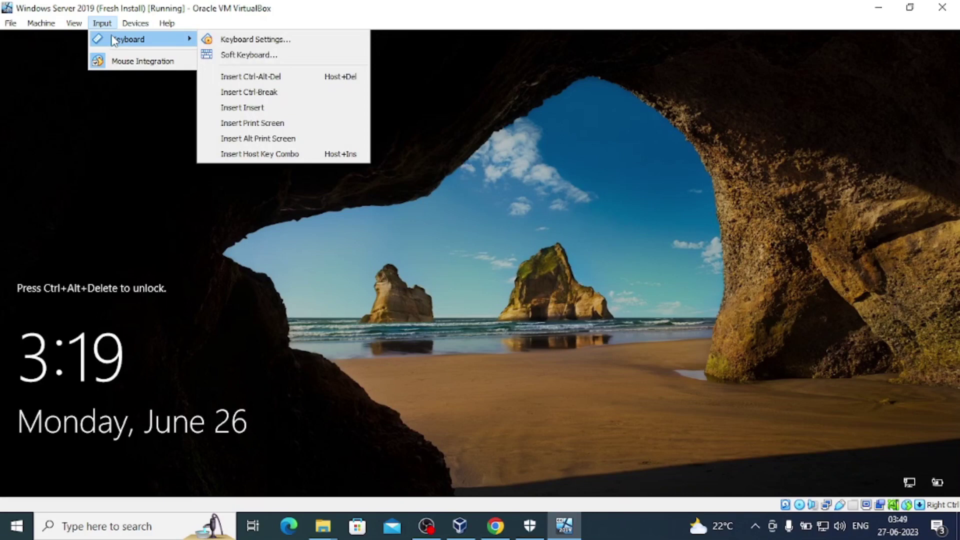
left_click(242, 77)
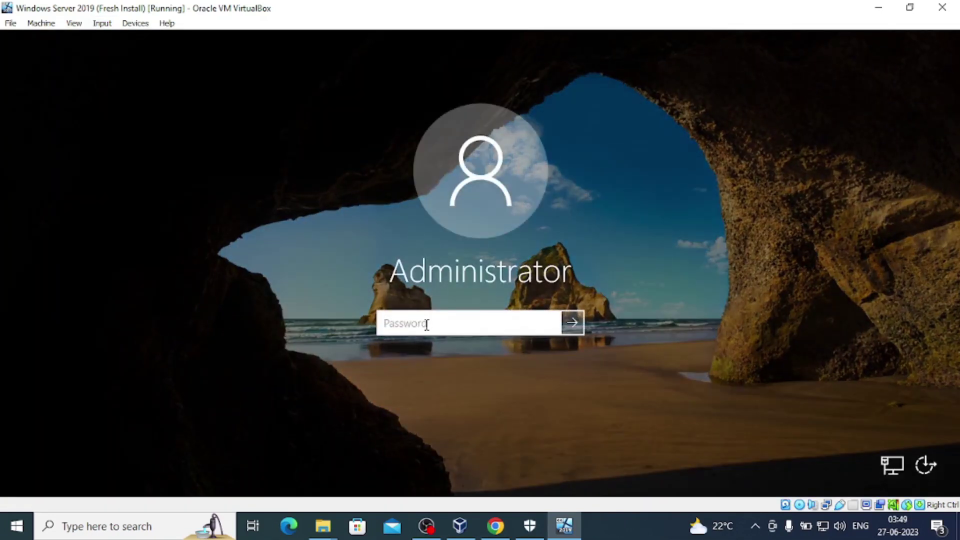
type("********")
key("Return")
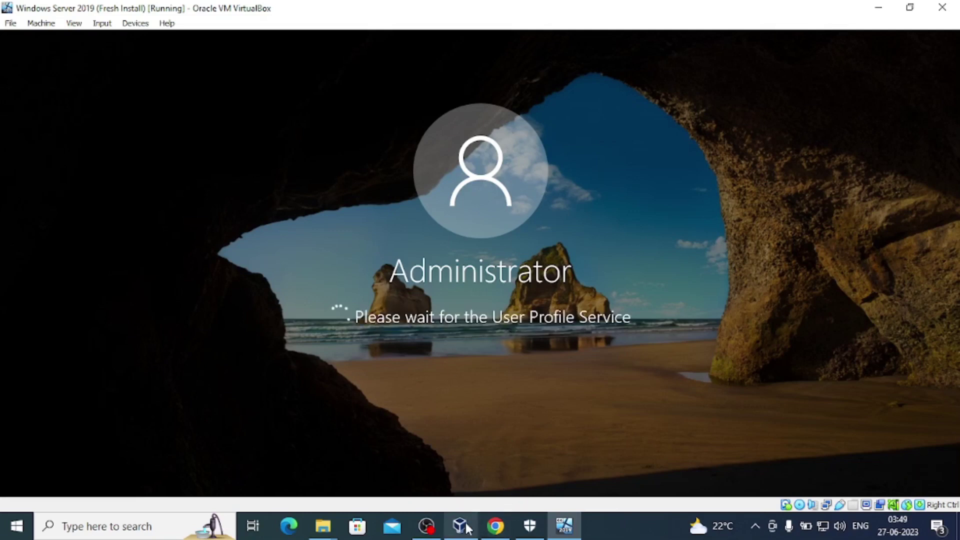
Check the server's network settings: Adapter 1 on NAT, Adapter 2 host-only, then close with OK.
left_click(460, 526)
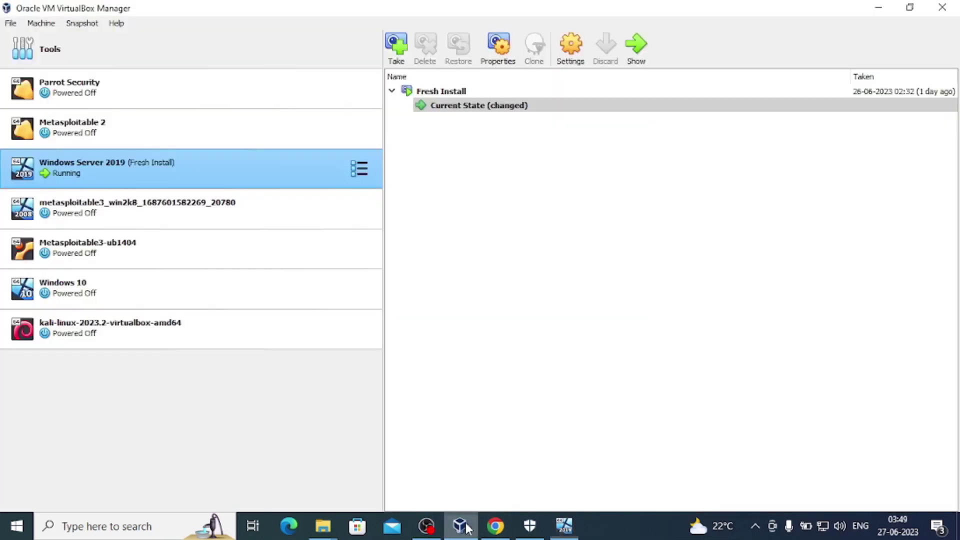
left_click(581, 64)
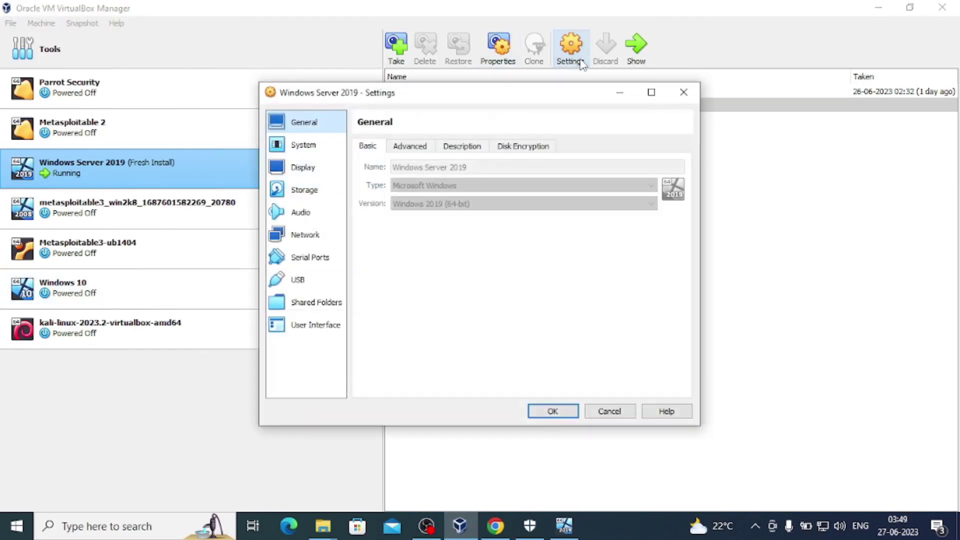
left_click(309, 237)
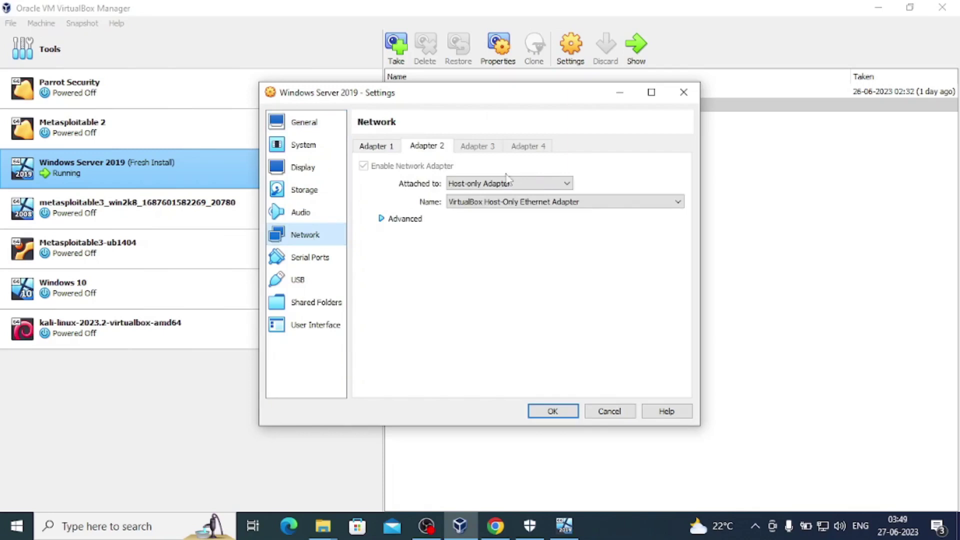
left_click(393, 150)
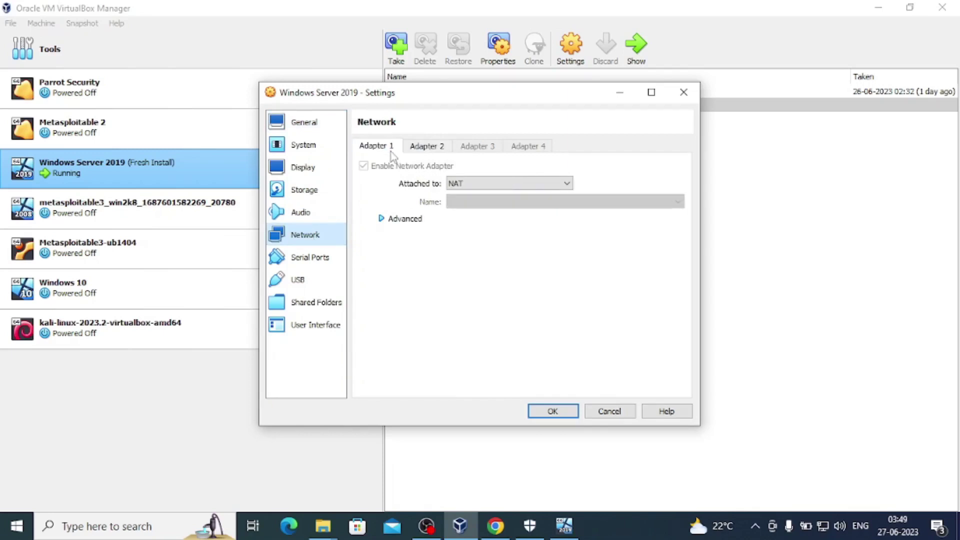
left_click(420, 150)
left_click(363, 146)
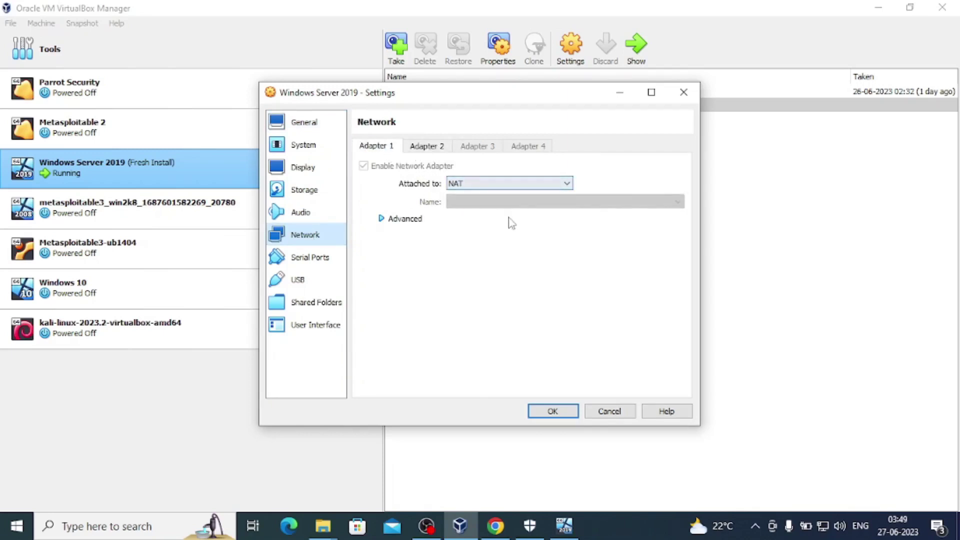
left_click(570, 414)
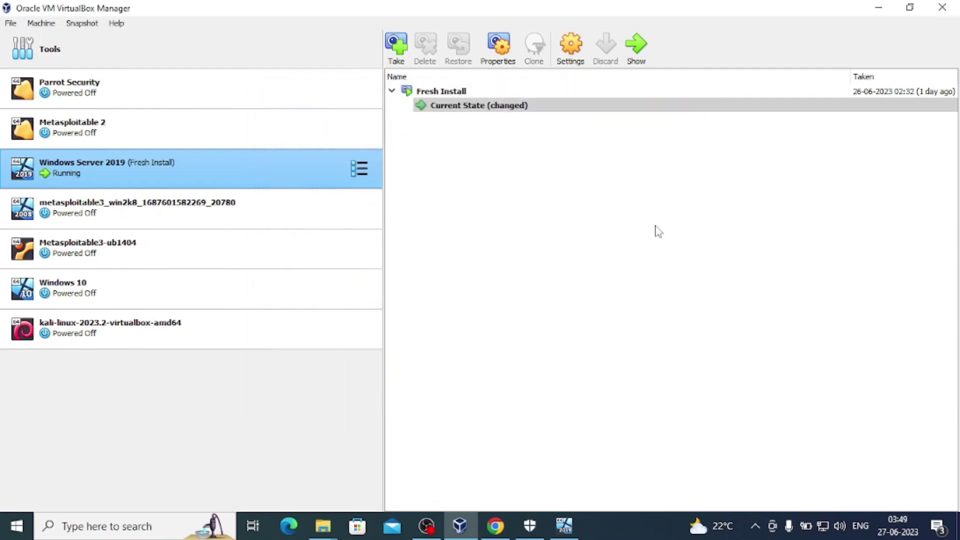
Cancel the Shutdown Event Tracker, close the Windows Admin Center popup, and minimize Server Manager.
left_click(879, 7)
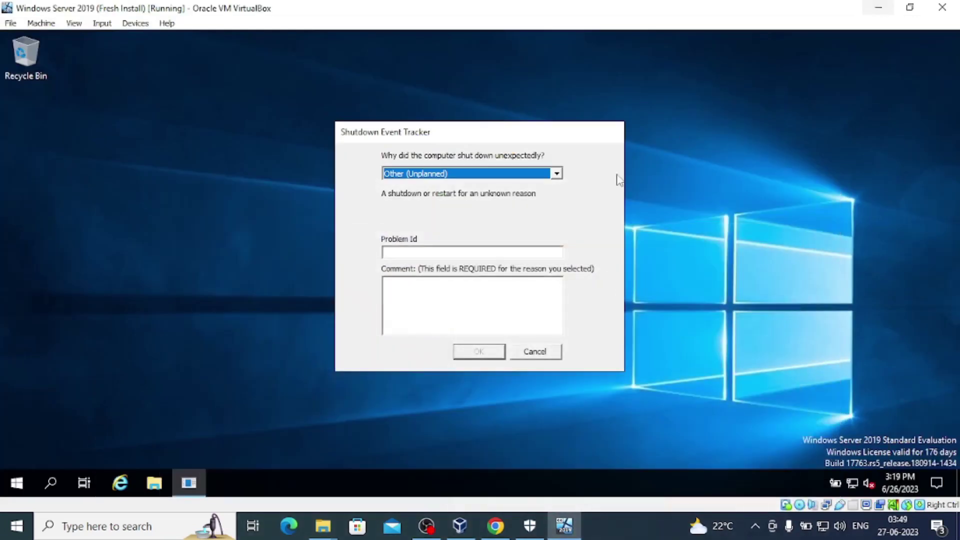
left_click(548, 351)
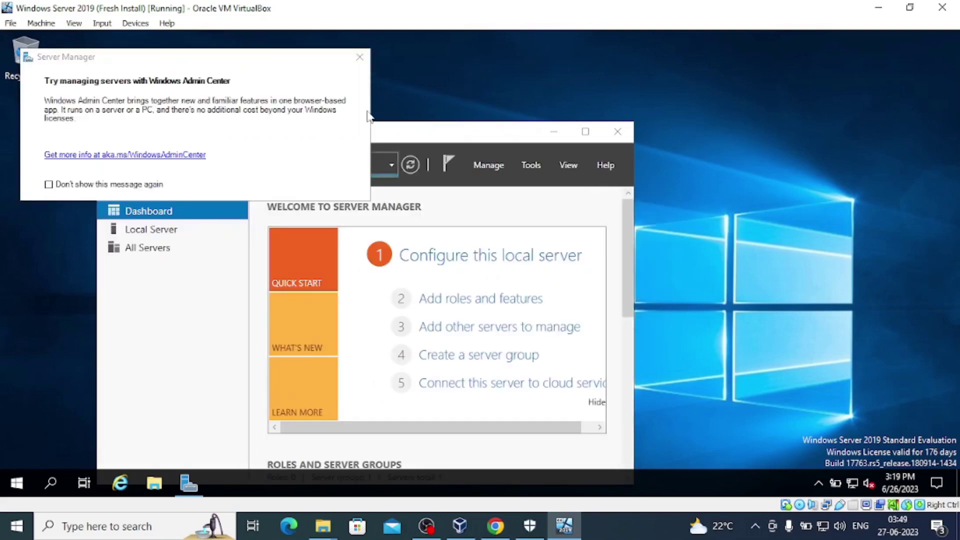
left_click(360, 56)
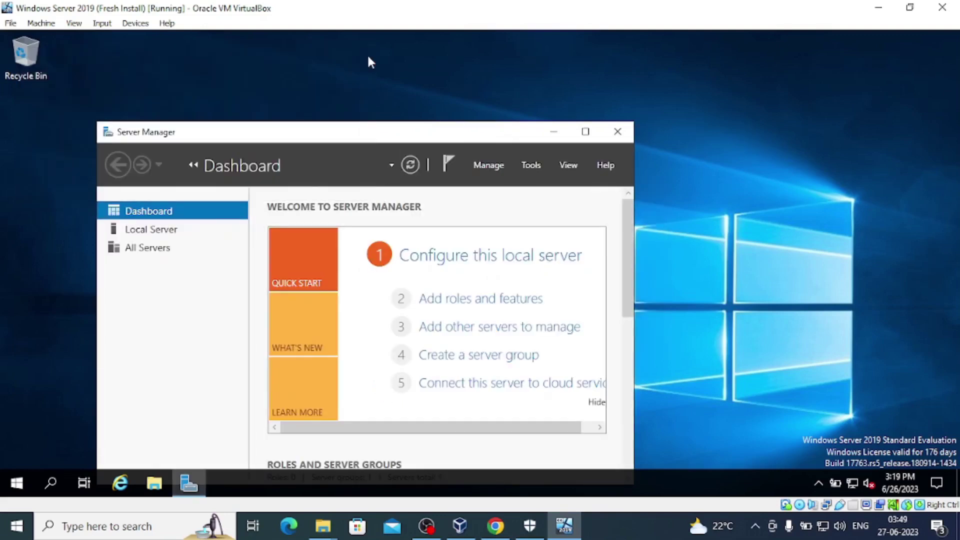
left_click(552, 132)
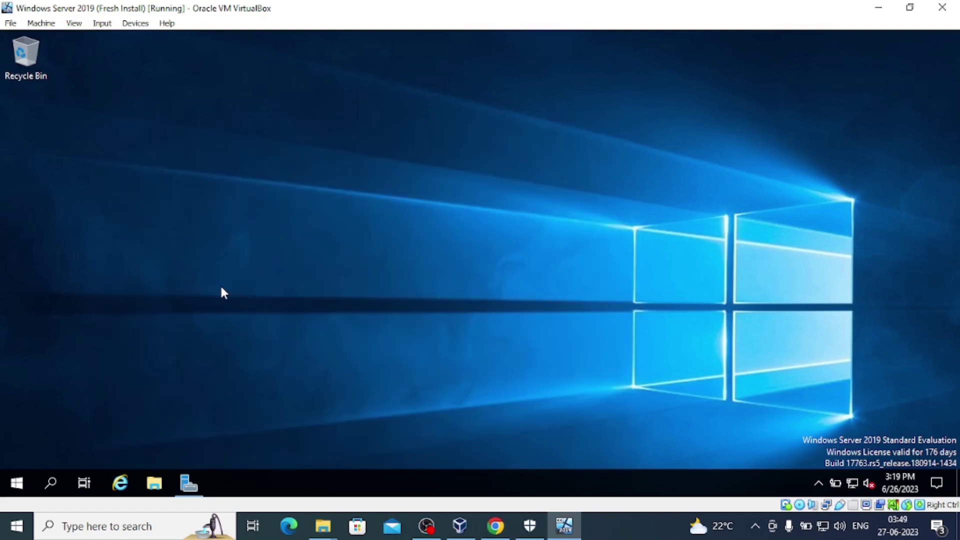
Launch Windows PowerShell as administrator on the server, then switch to the host's Chrome results.
left_click(52, 483)
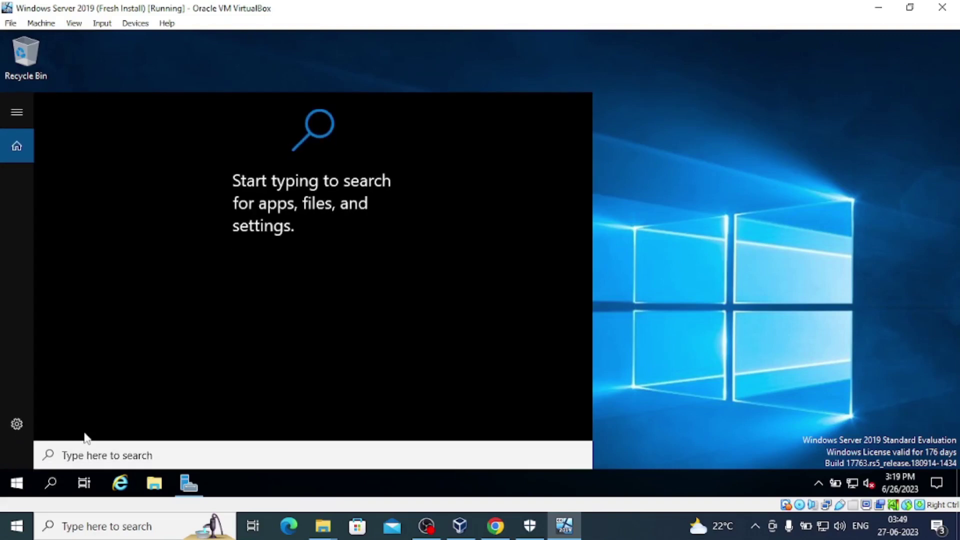
type("p")
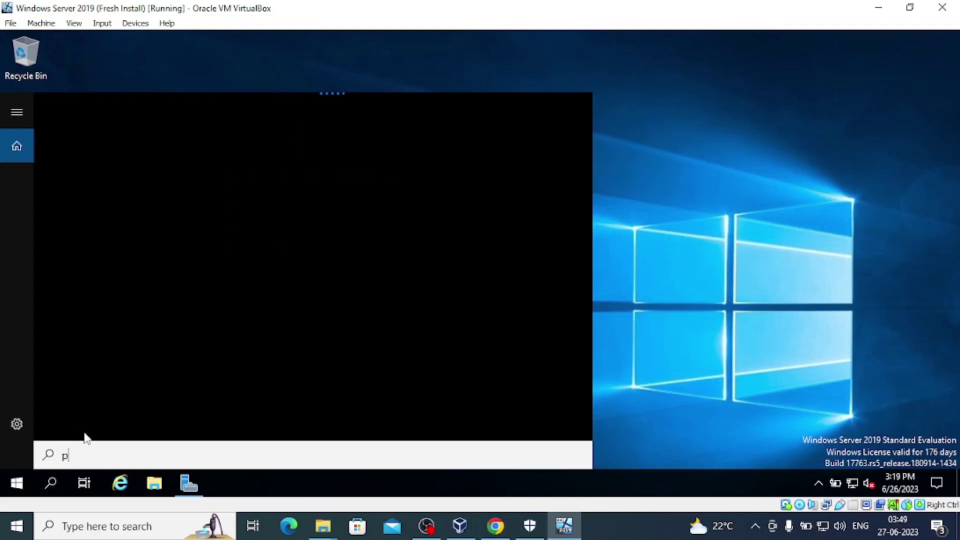
type("ower shell")
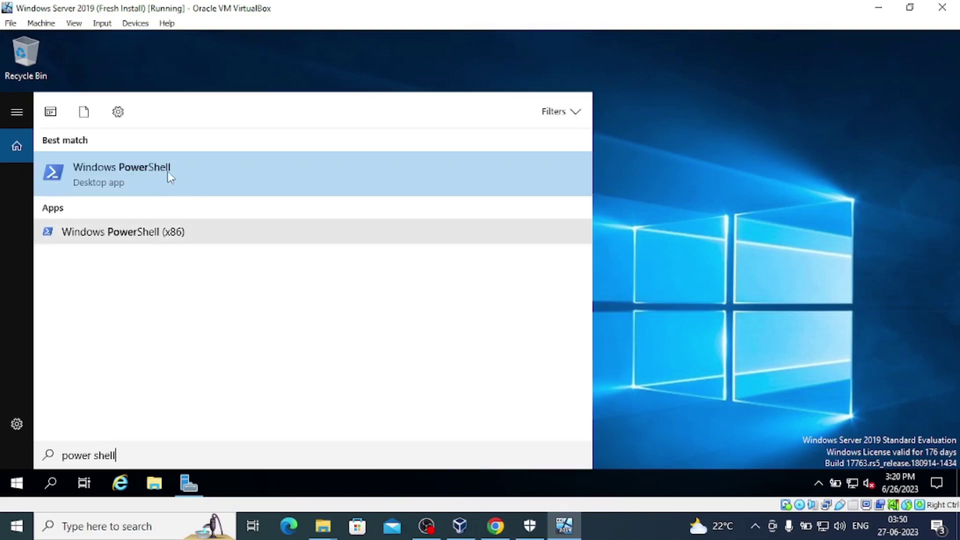
right_click(168, 173)
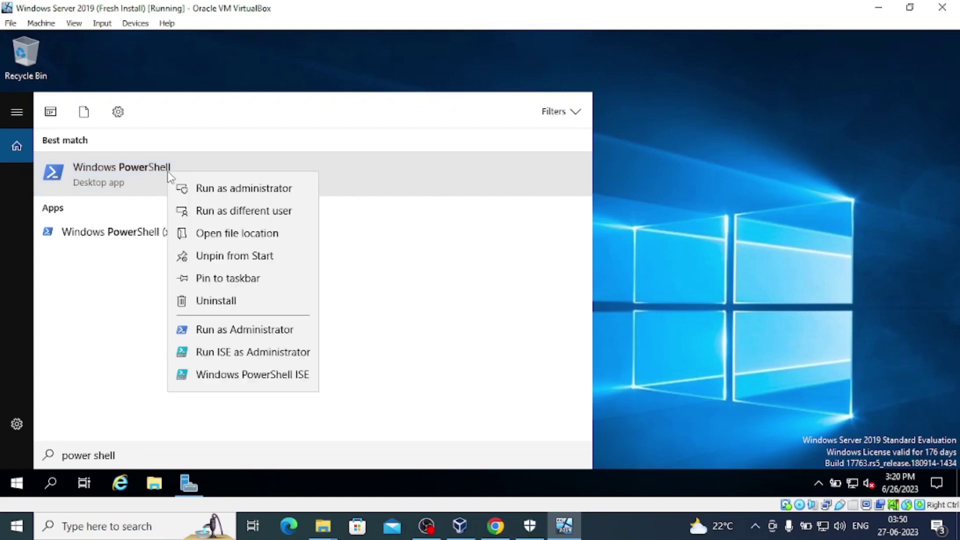
left_click(224, 194)
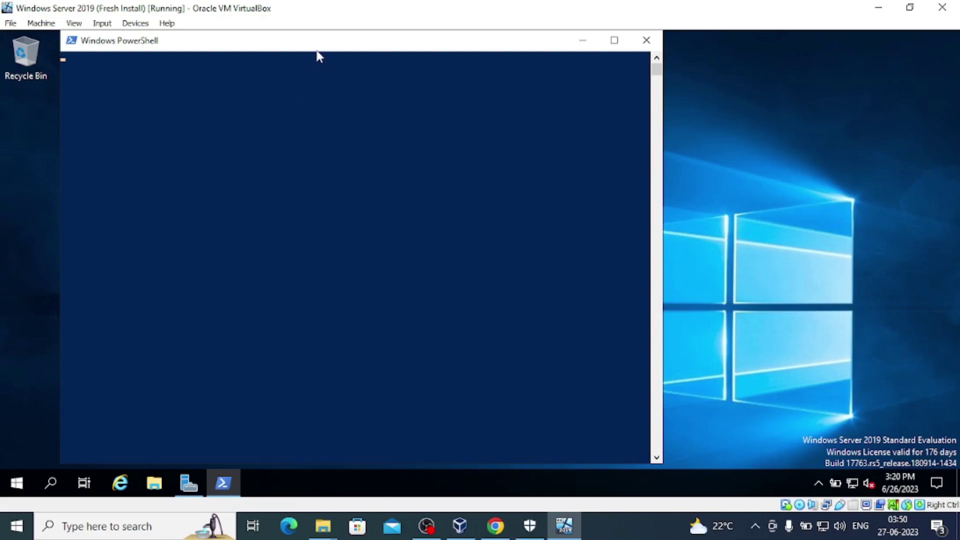
left_click_drag(317, 49, 487, 49)
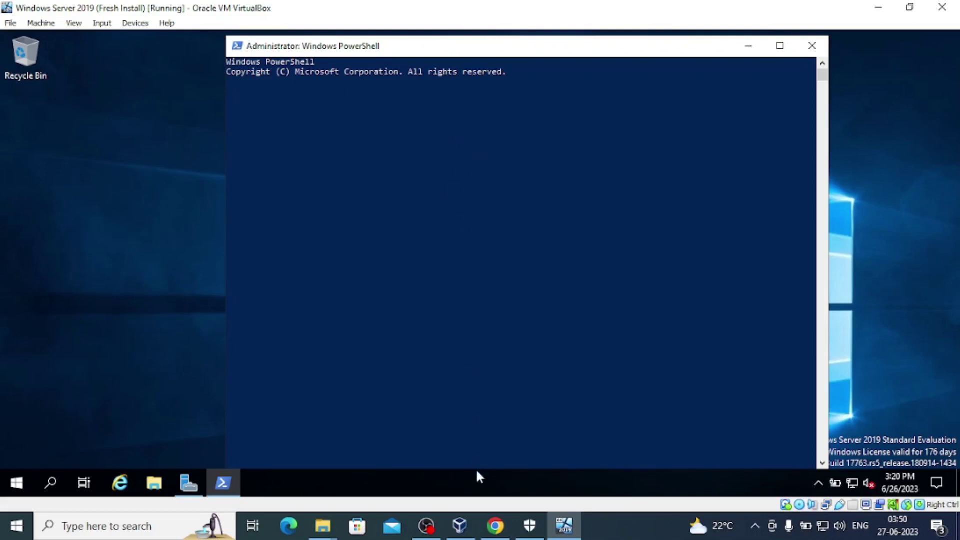
left_click(495, 525)
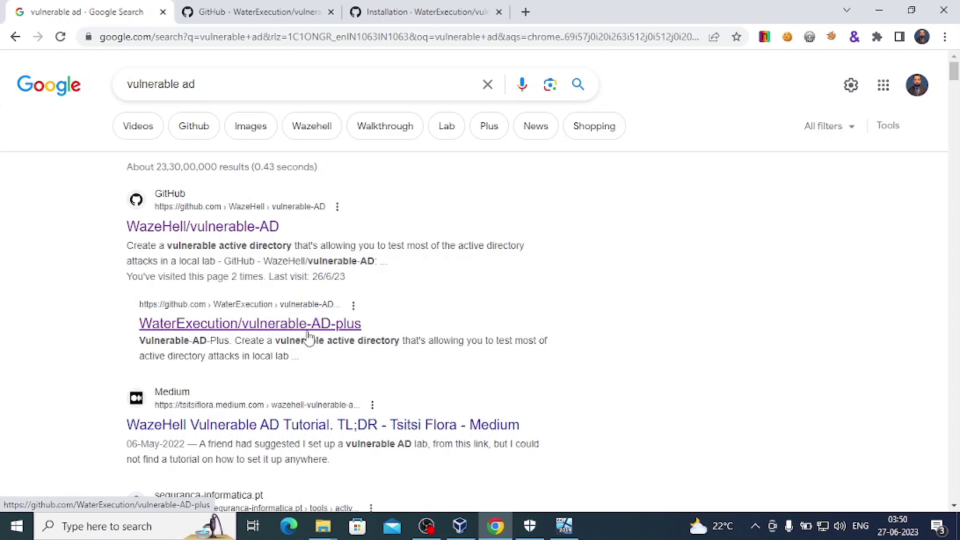
Open the vulnerable-AD-plus repository tab and scroll its README down to the Invoke-VulnAD example.
left_click(257, 15)
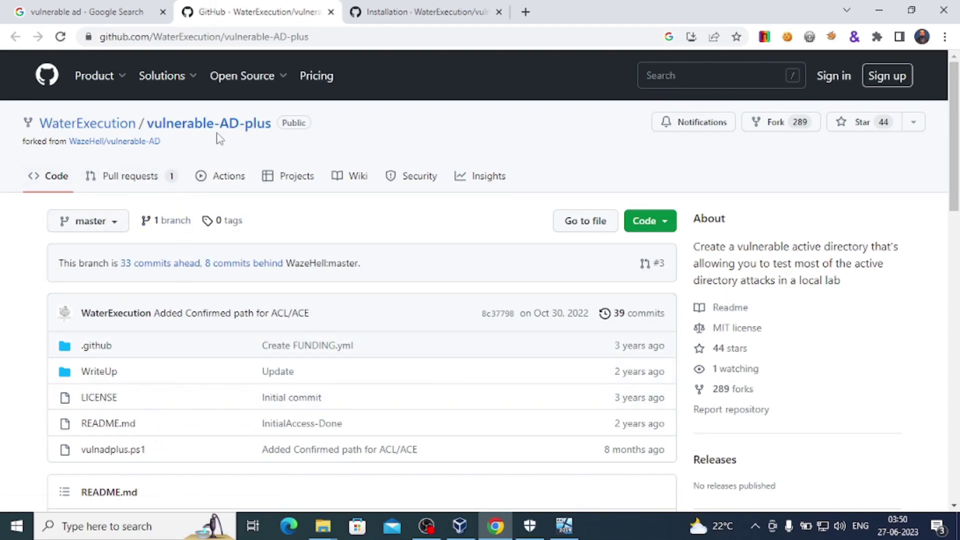
scroll(388, 315, "down", 5)
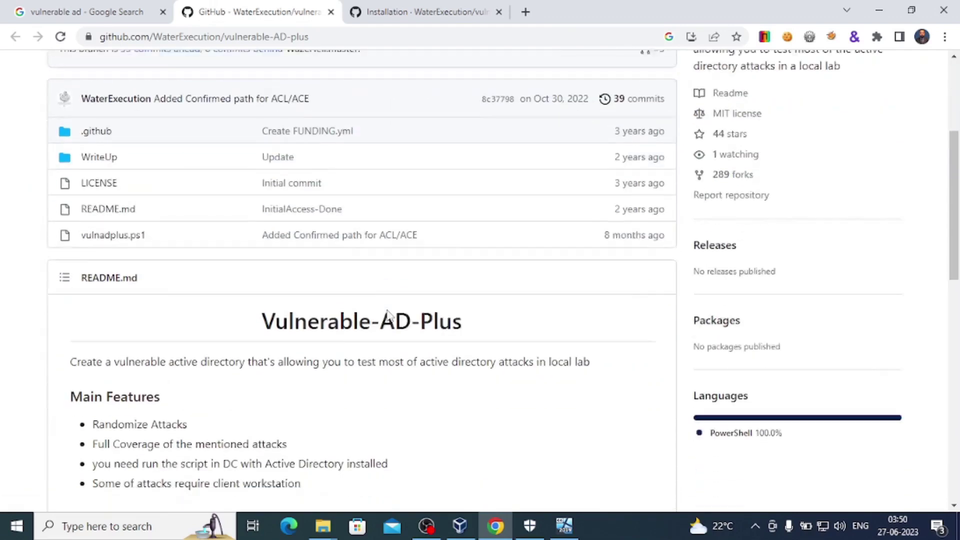
scroll(389, 316, "down", 2)
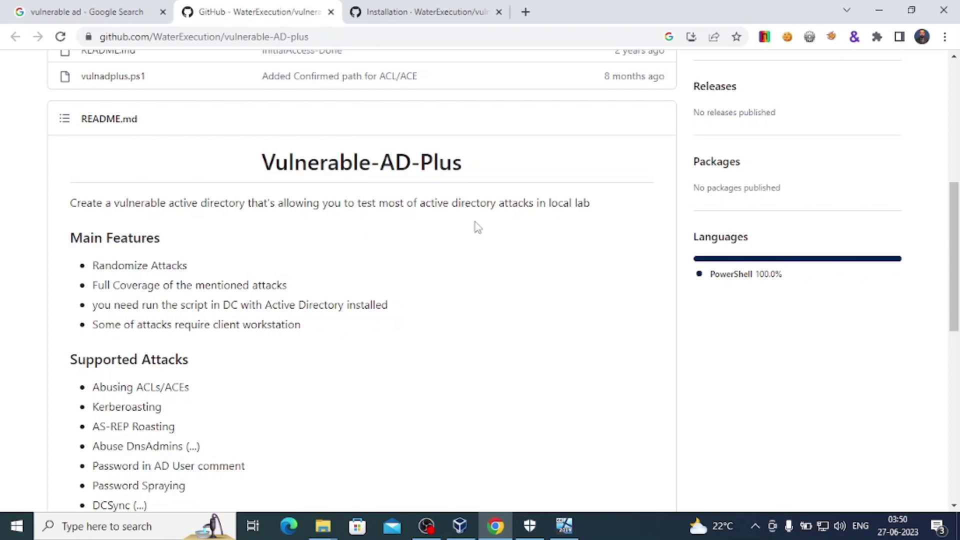
scroll(535, 226, "down", 1)
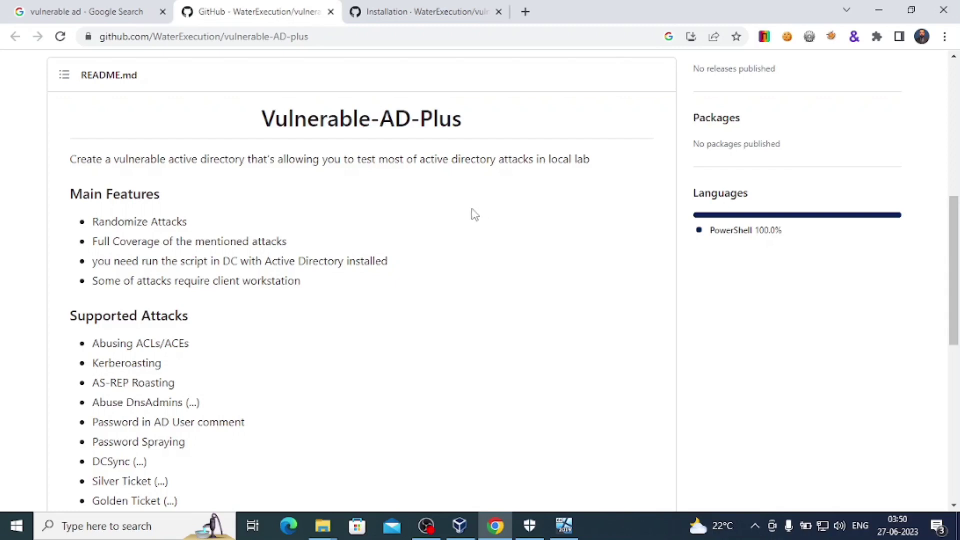
scroll(217, 240, "down", 1)
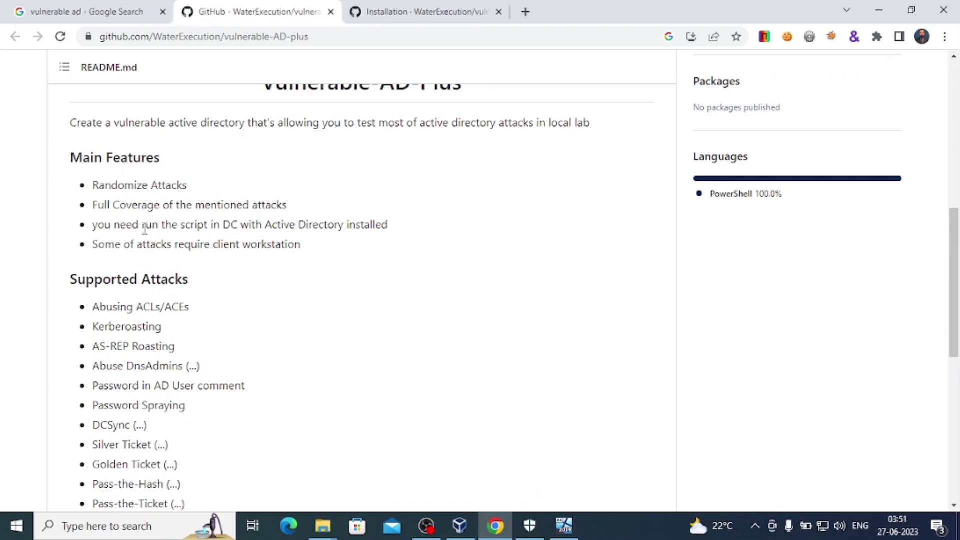
scroll(228, 265, "down", 3)
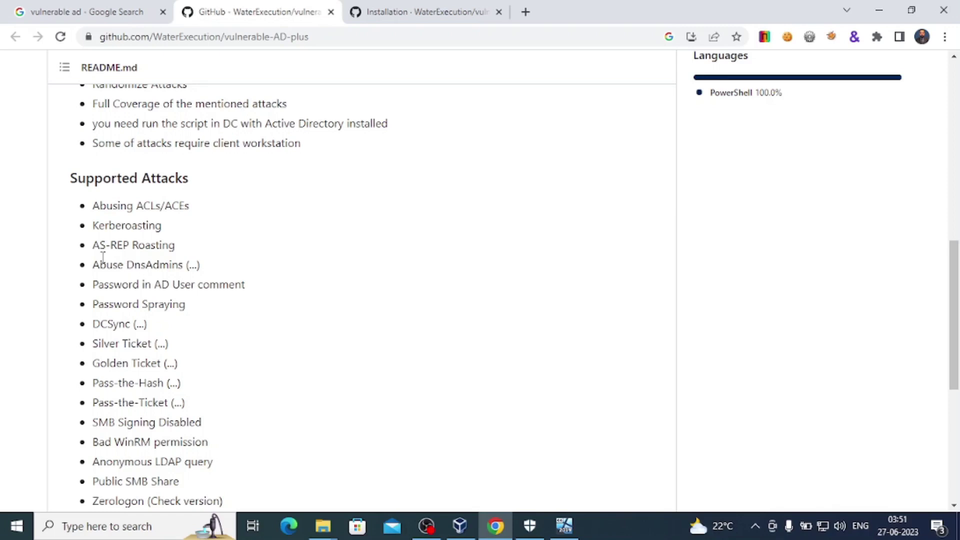
scroll(187, 262, "down", 2)
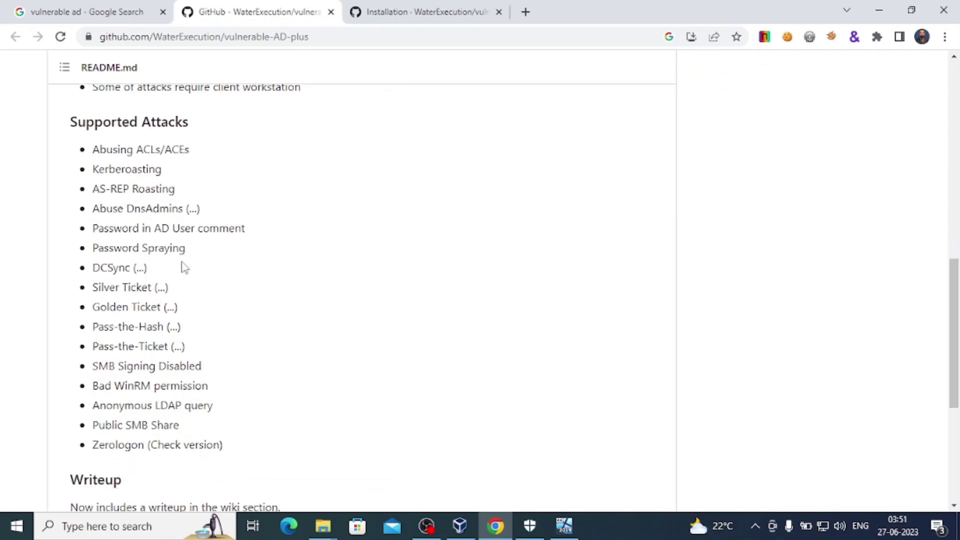
scroll(206, 296, "down", 1)
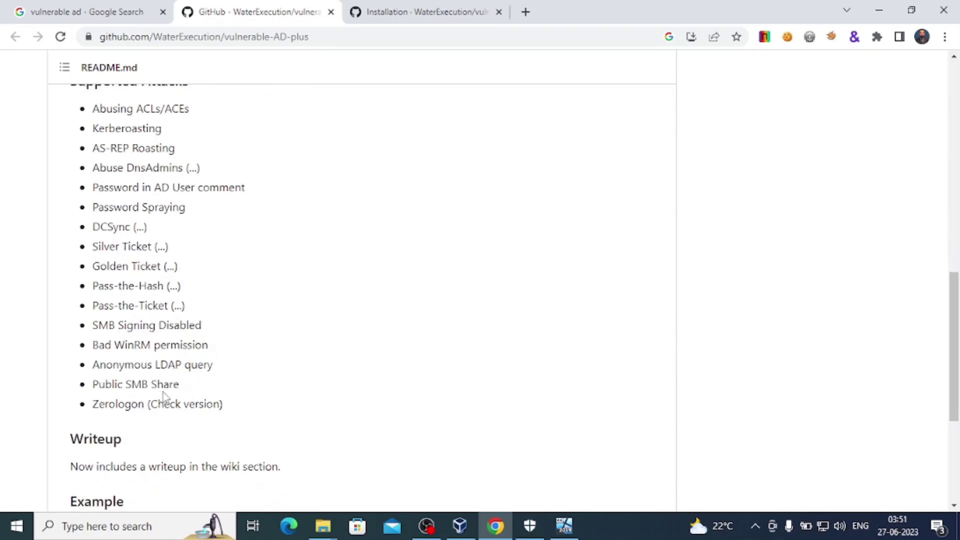
scroll(164, 357, "down", 1)
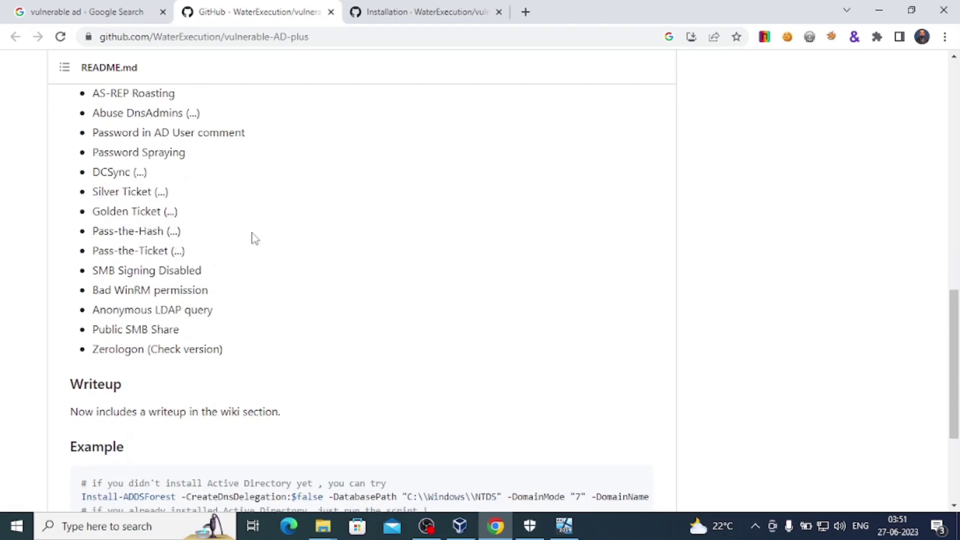
scroll(252, 234, "down", 1)
scroll(254, 239, "down", 4)
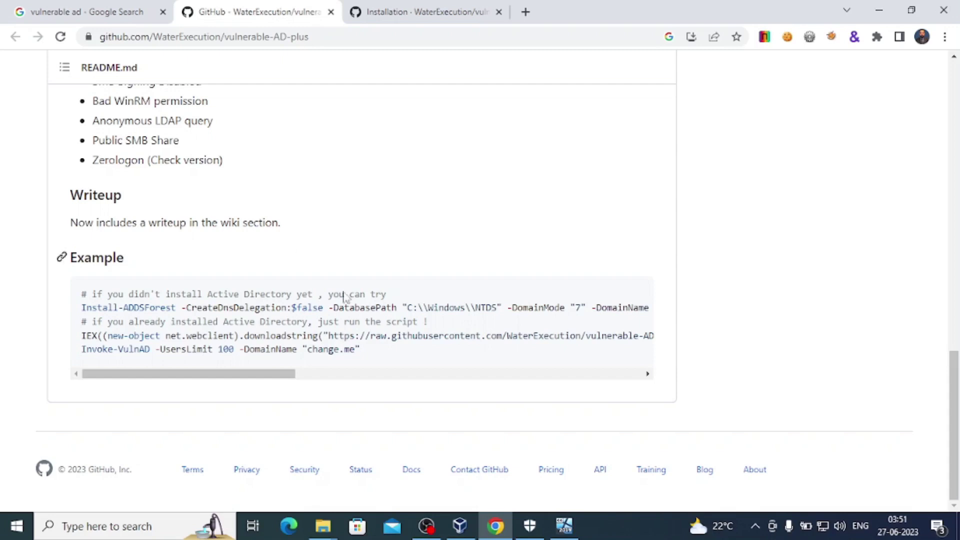
In the server's PowerShell, run Set-ExecutionPolicy -ExecutionPolicy Bypass and answer A (Yes to All).
left_click(564, 525)
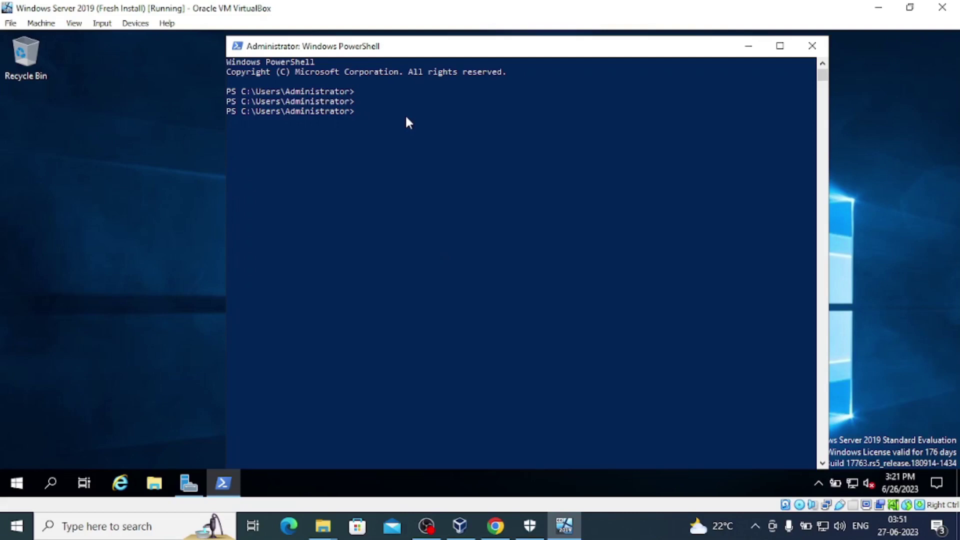
type("Set")
type("-ExecutionPolicy -ExecutionPolicy")
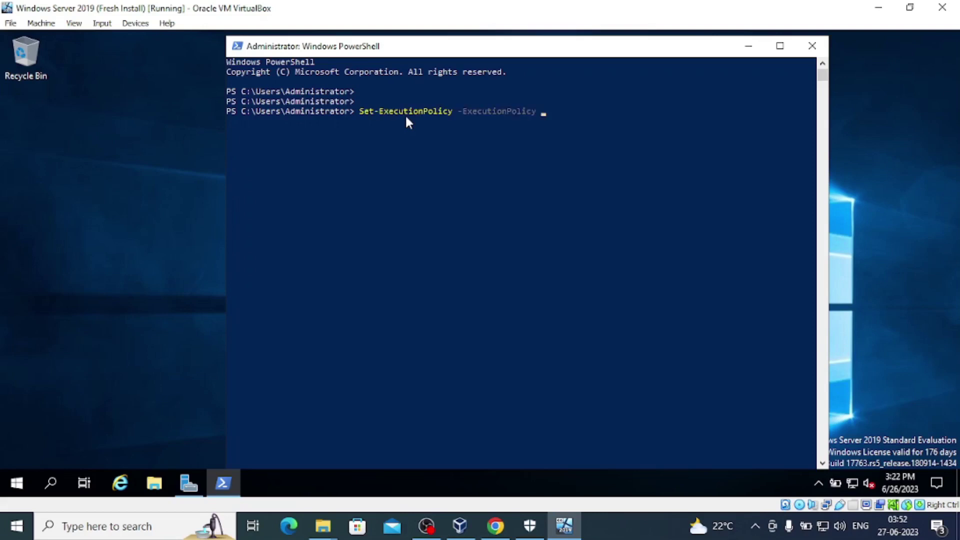
type("Bypass")
key("Return")
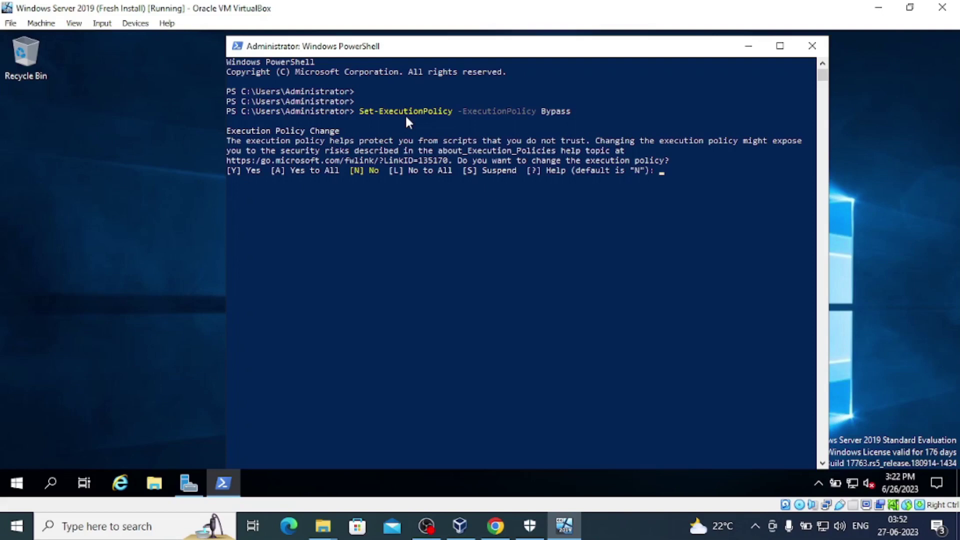
type("A")
key("Return")
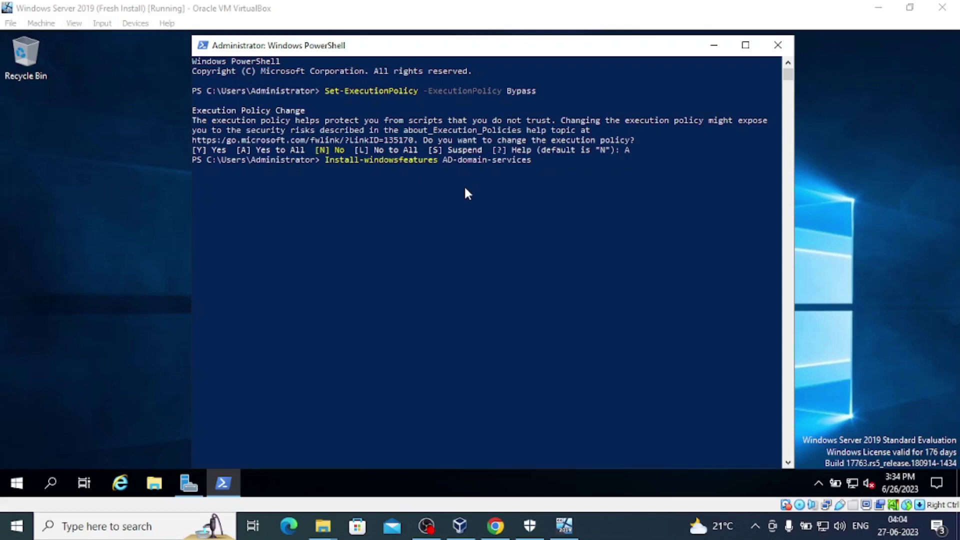
Run Install-windowsfeatures AD-domain-services, which fails as an unrecognized command.
left_click(500, 201)
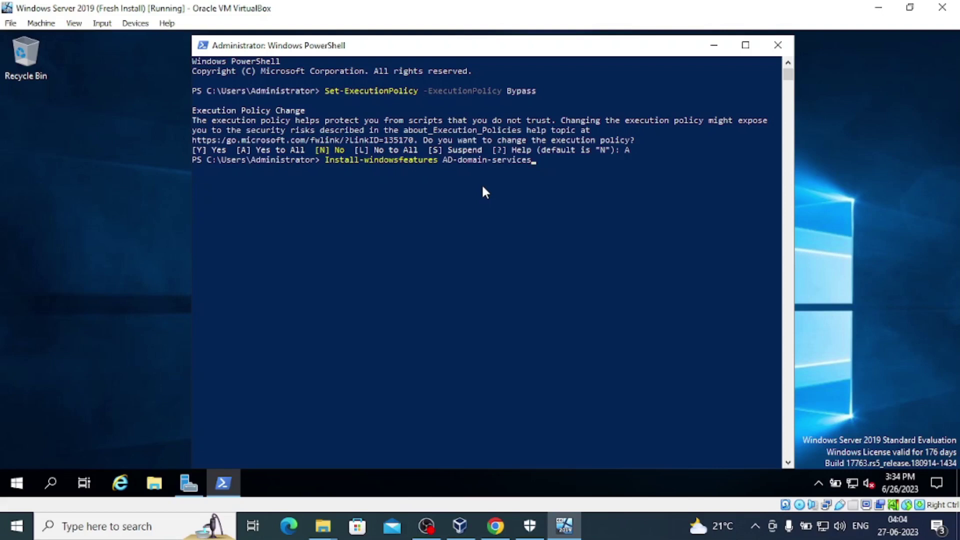
left_click(483, 189)
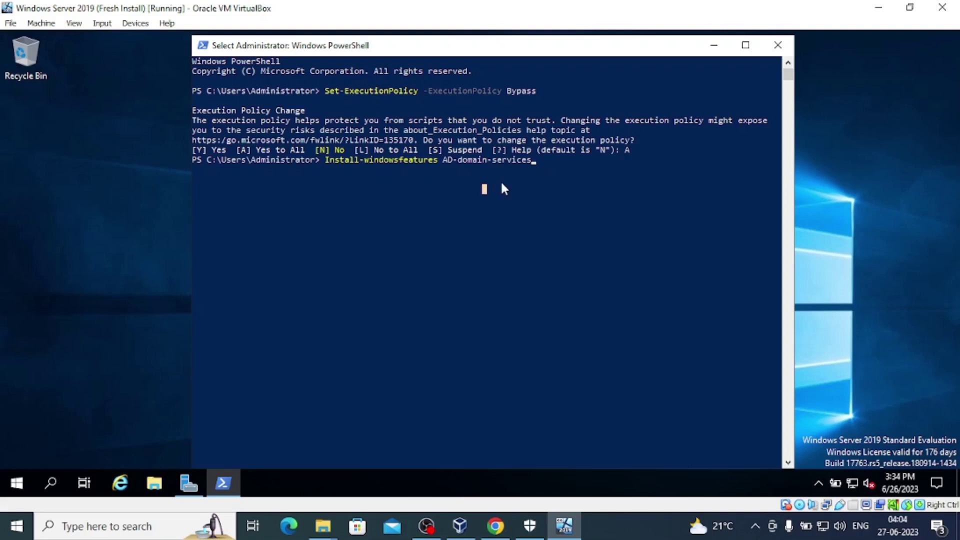
left_click(502, 184)
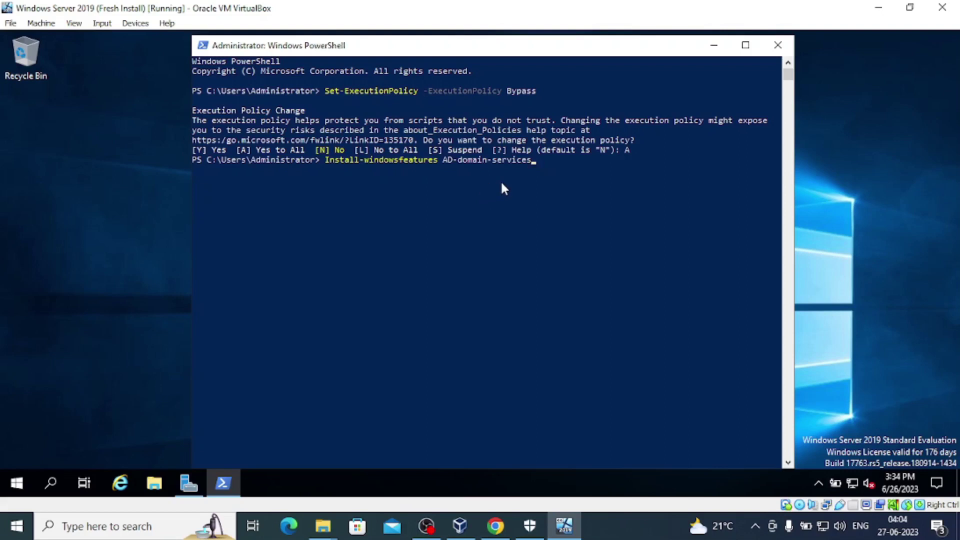
key("Return")
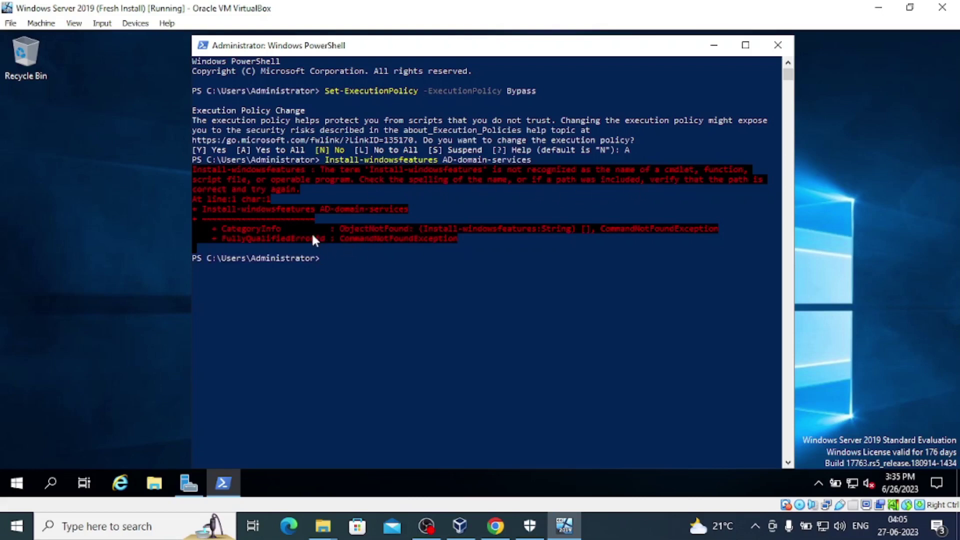
Remove the extra 's' from the recalled command and rerun Install-windowsfeature AD-domain-services.
key("Up")
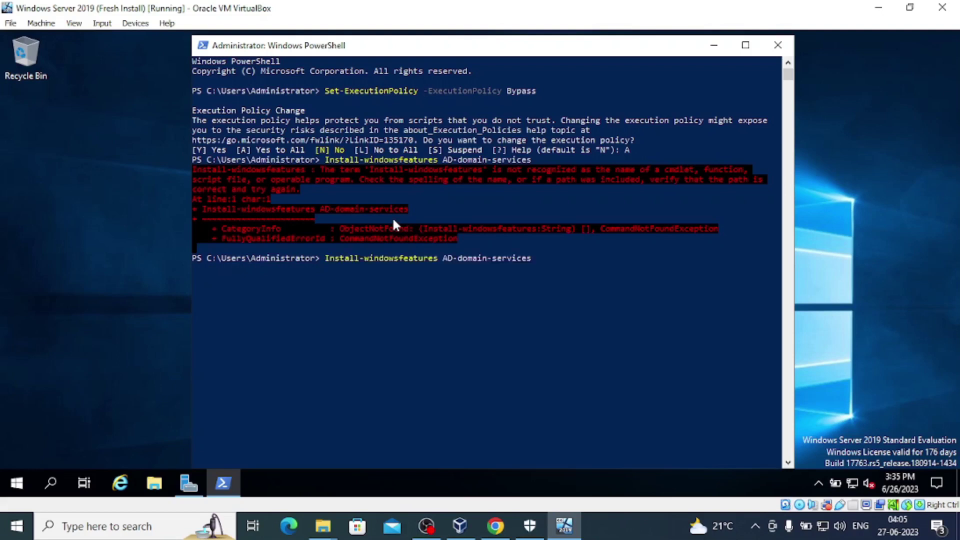
key("Left")
key("Left")
key("Left")
key("Left")
key("Left")
key("Left")
key("Left")
key("Left")
key("Left")
key("Left")
key("Left")
key("Left")
key("Left")
key("Left")
key("Left")
key("Left")
key("Left")
key("Left")
key("BackSpace")
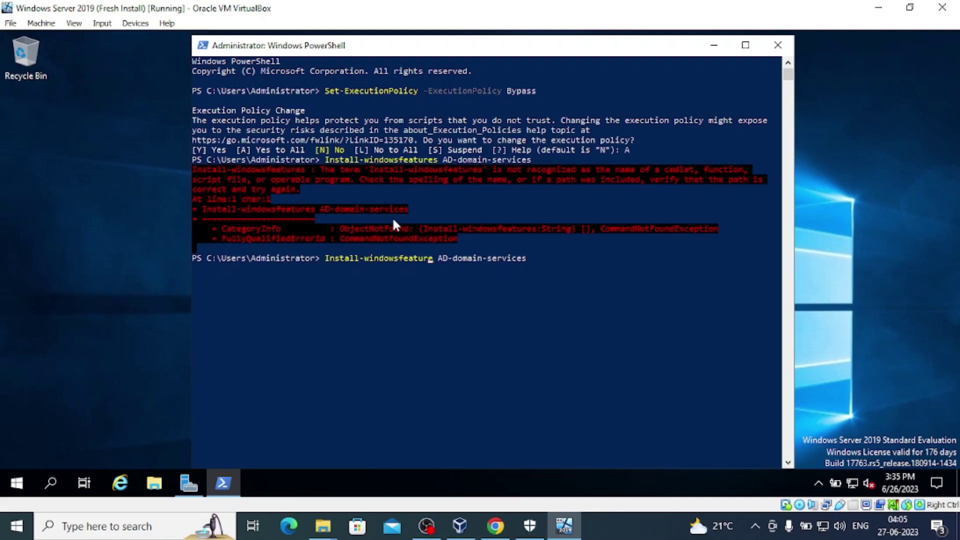
key("Right")
key("Right")
key("Right")
key("Right")
key("Right")
key("Right")
key("Right")
key("Right")
key("Right")
key("Right")
key("Right")
key("Right")
key("Right")
key("Right")
key("Right")
key("Right")
key("Right")
key("Right")
key("Right")
key("Right")
key("Return")
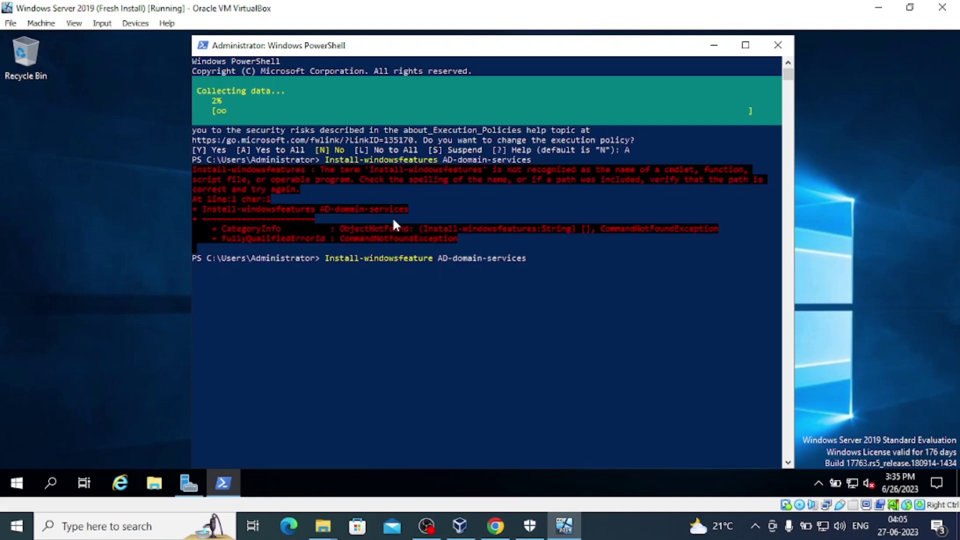
Keep the VM and its PowerShell console focused while the AD-domain-services install progress bar fills.
left_click(420, 287)
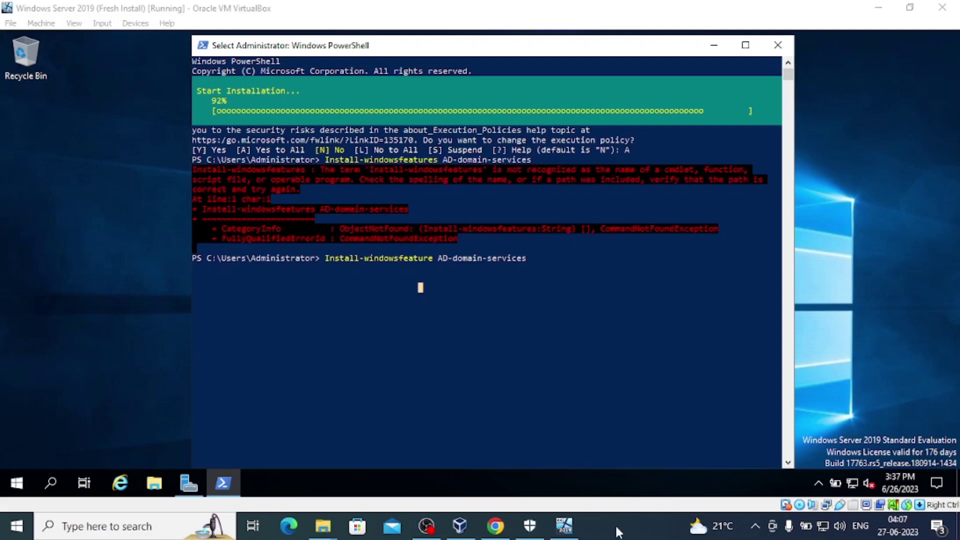
left_click(564, 525)
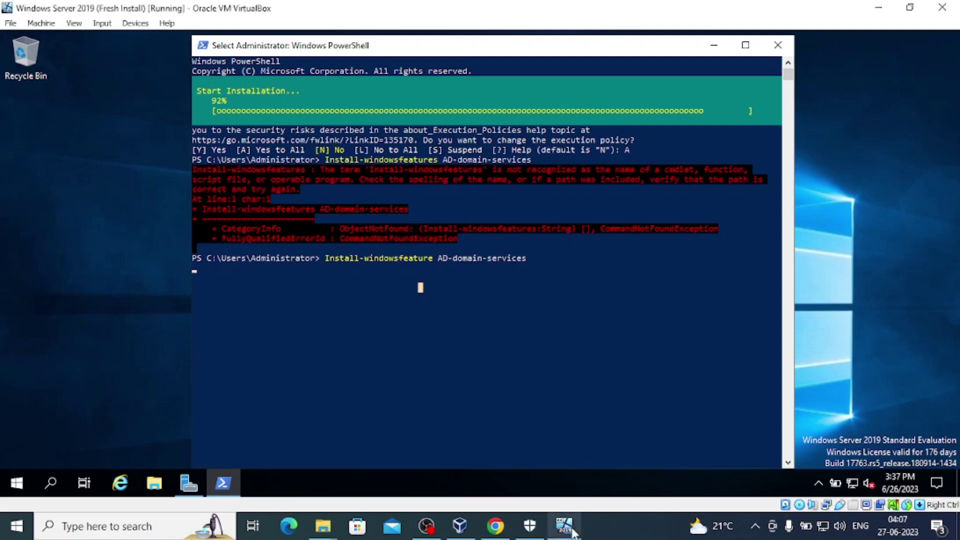
left_click(607, 520)
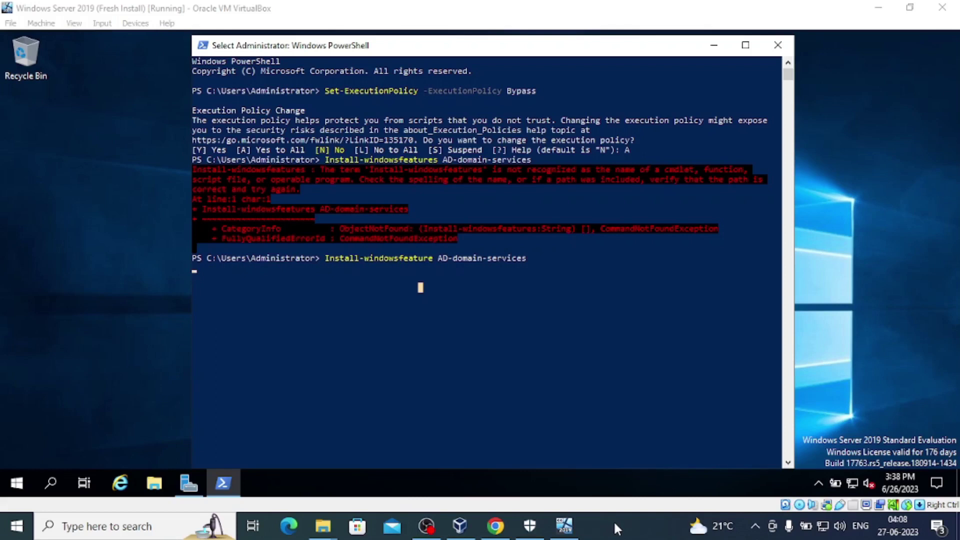
left_click(564, 525)
left_click(618, 350)
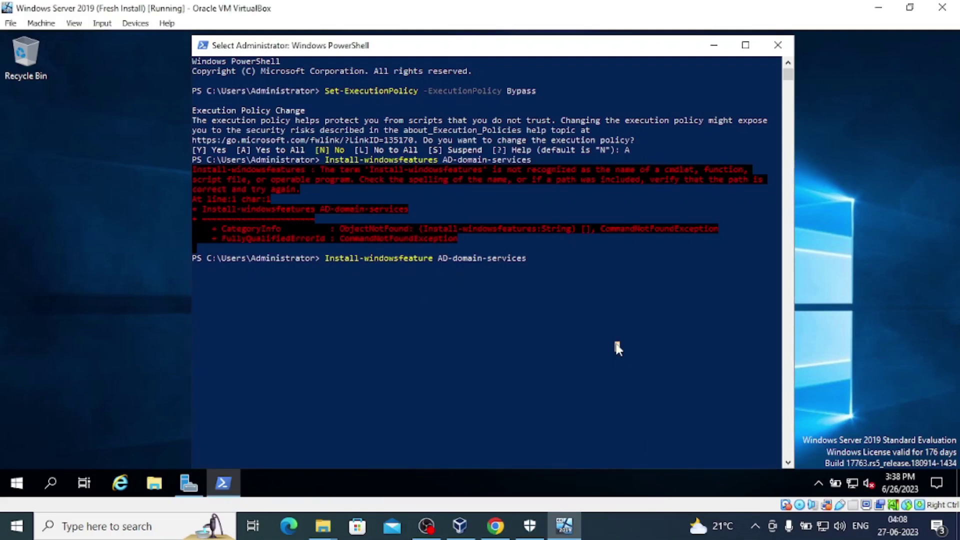
Show the install result, then rerun Import-Module ADDSDeployment from PowerShell command history.
key("Return")
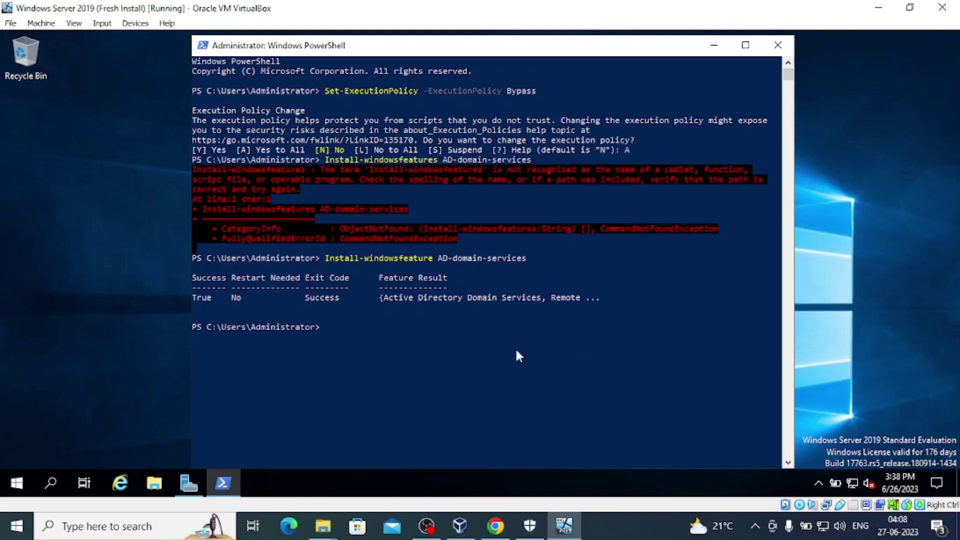
left_click(500, 349)
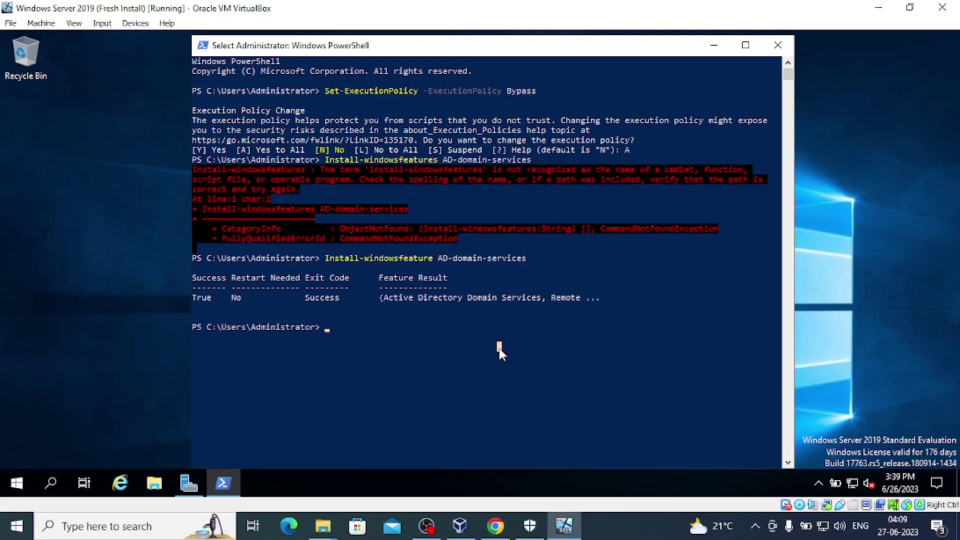
key("Escape")
key("Up")
key("Up")
key("Up")
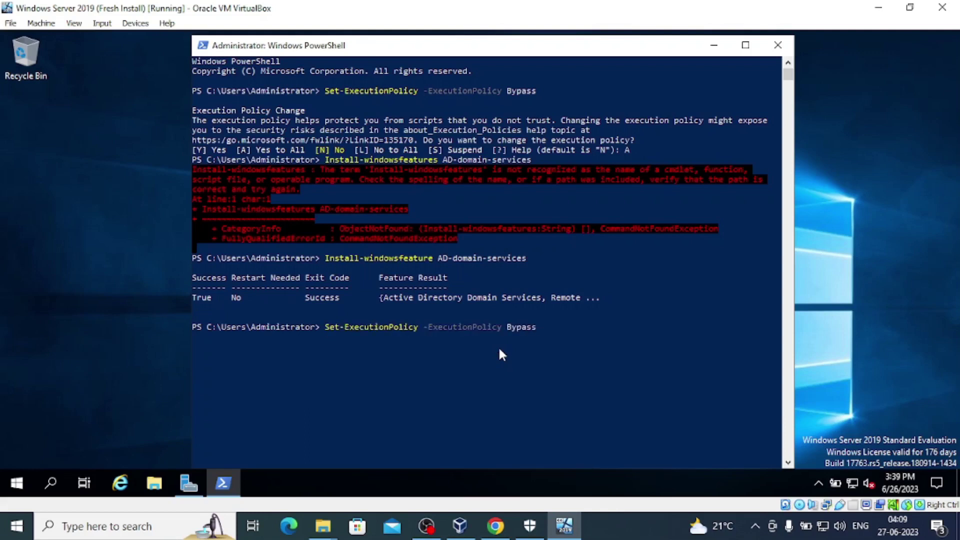
key("Up")
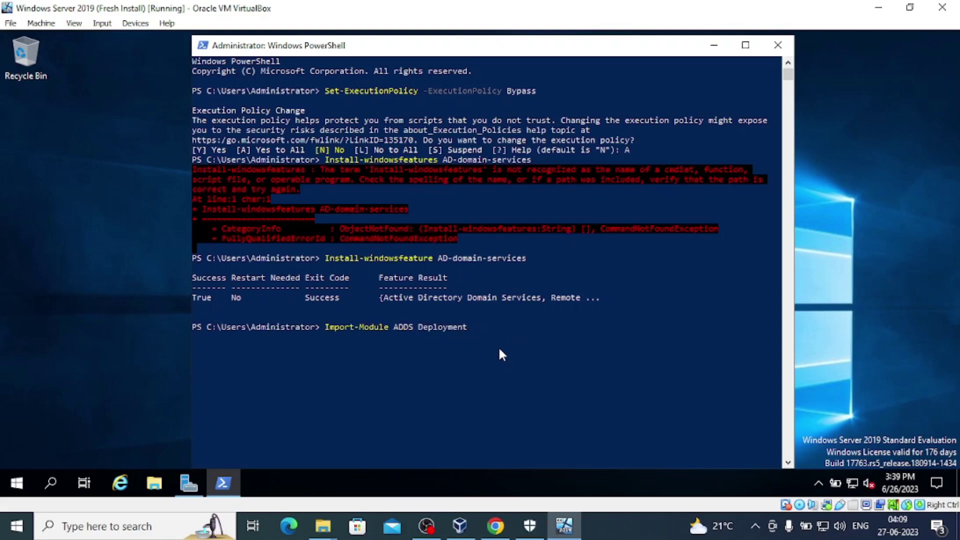
key("Up")
key("Up")
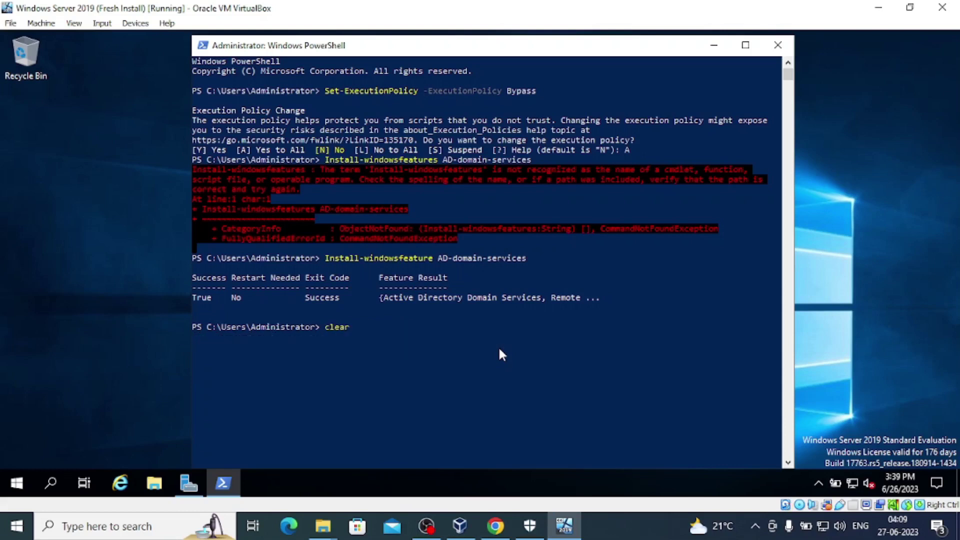
key("Up")
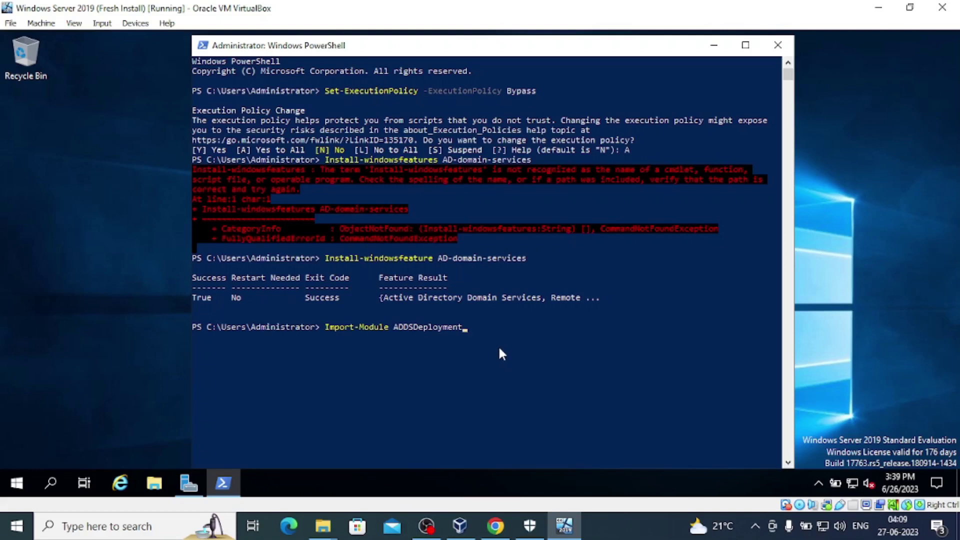
key("Return")
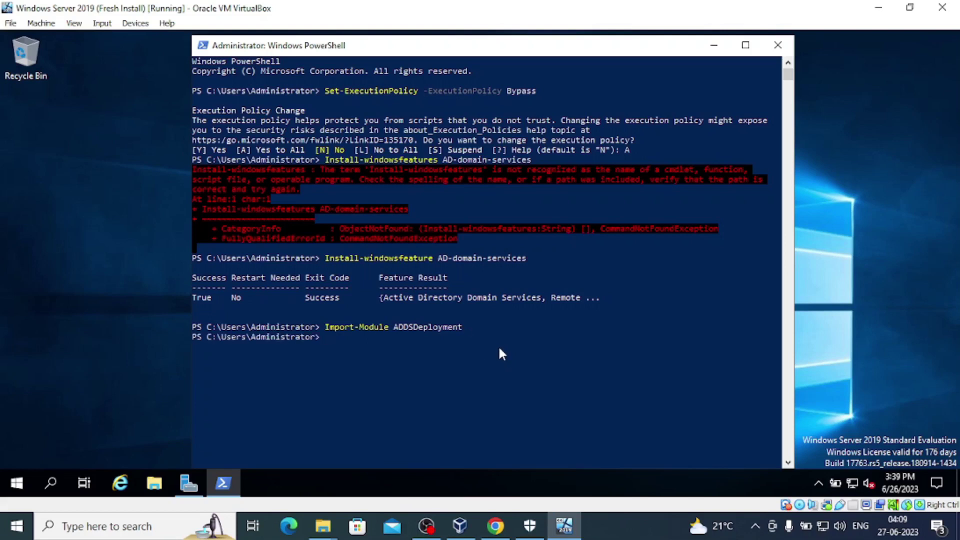
left_click(462, 363)
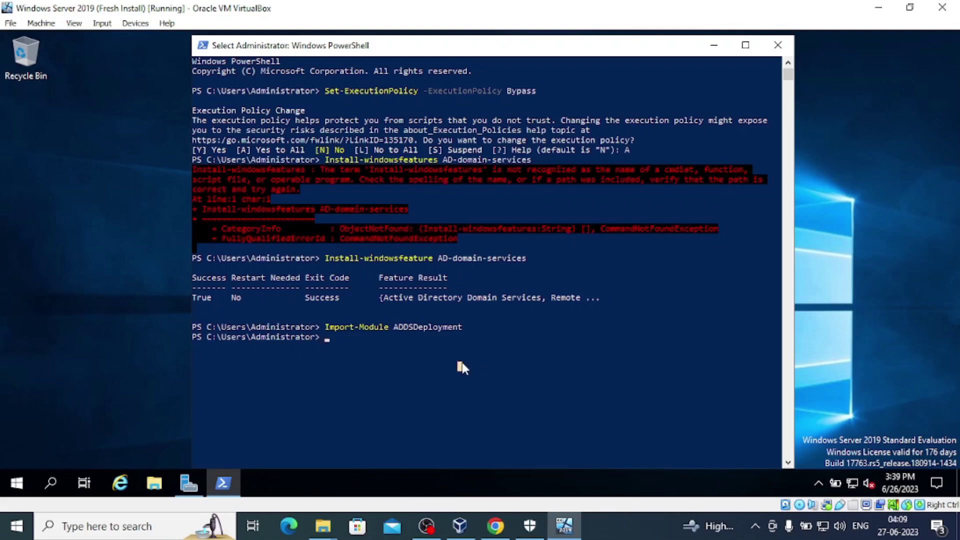
left_click(494, 525)
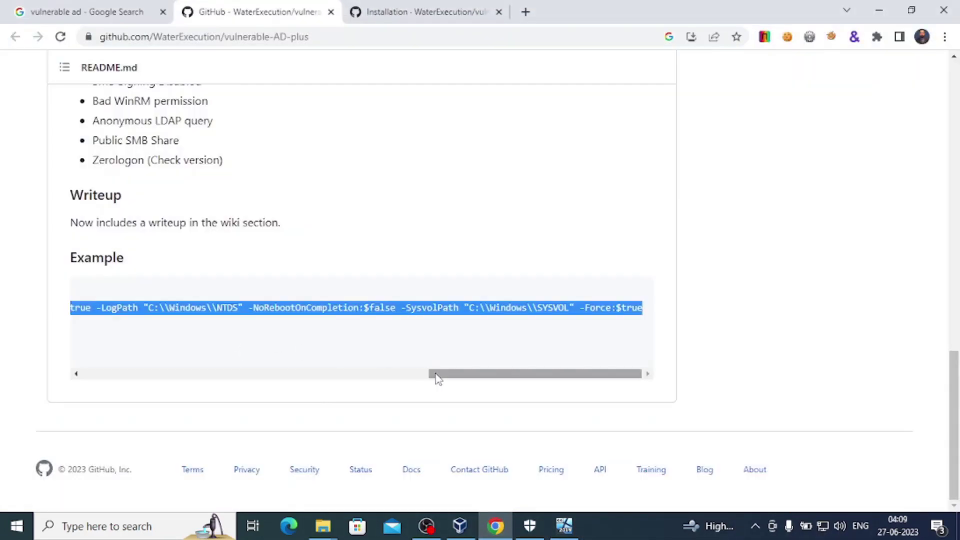
left_click_drag(436, 378, 80, 370)
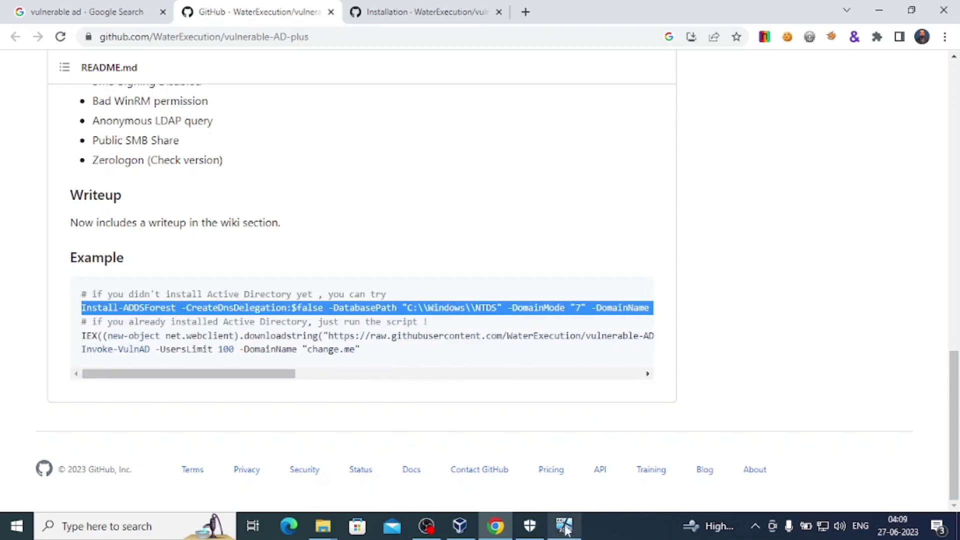
mouse_move(567, 529)
left_click(563, 463)
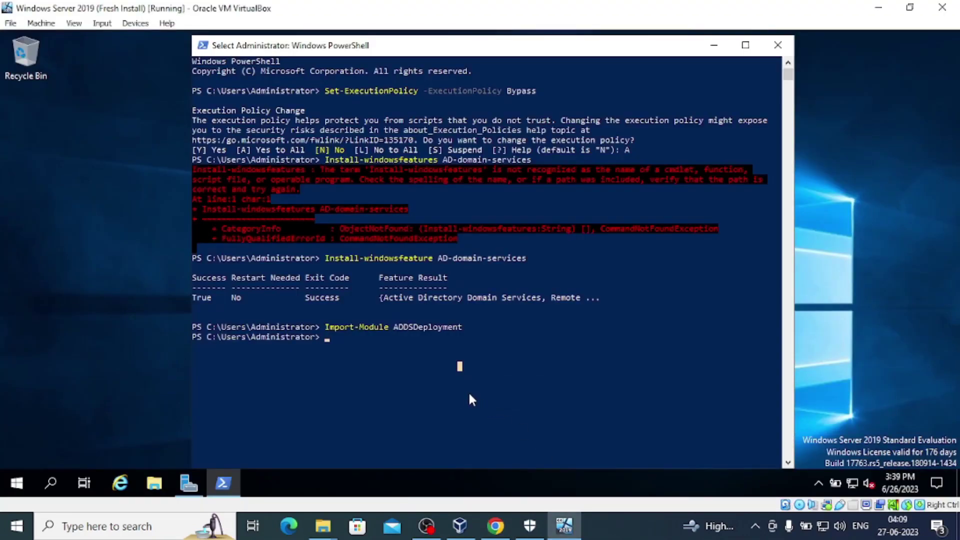
Rerun the Install-ADDSForest command for change.me from PowerShell history.
key("Escape")
key("Up")
key("Up")
key("Up")
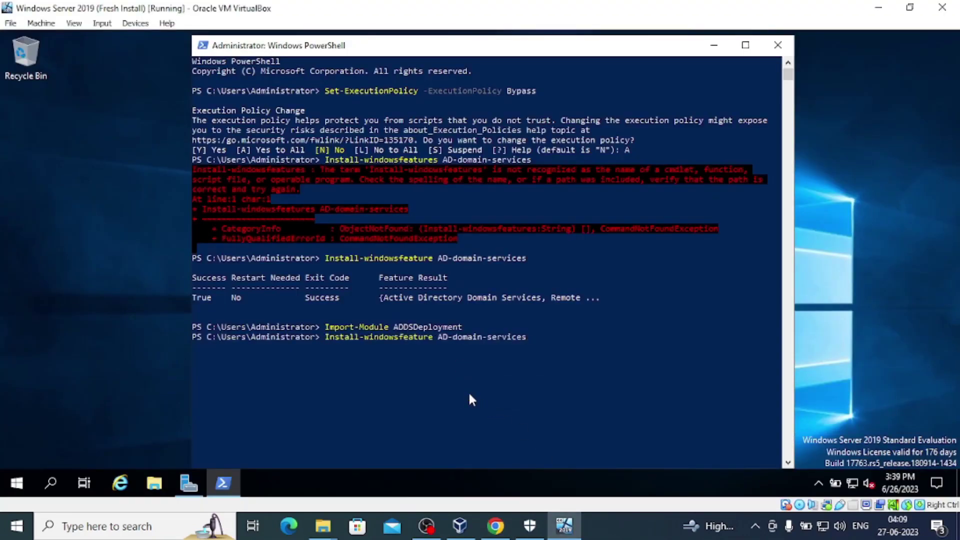
key("Up")
key("Up")
key("Up")
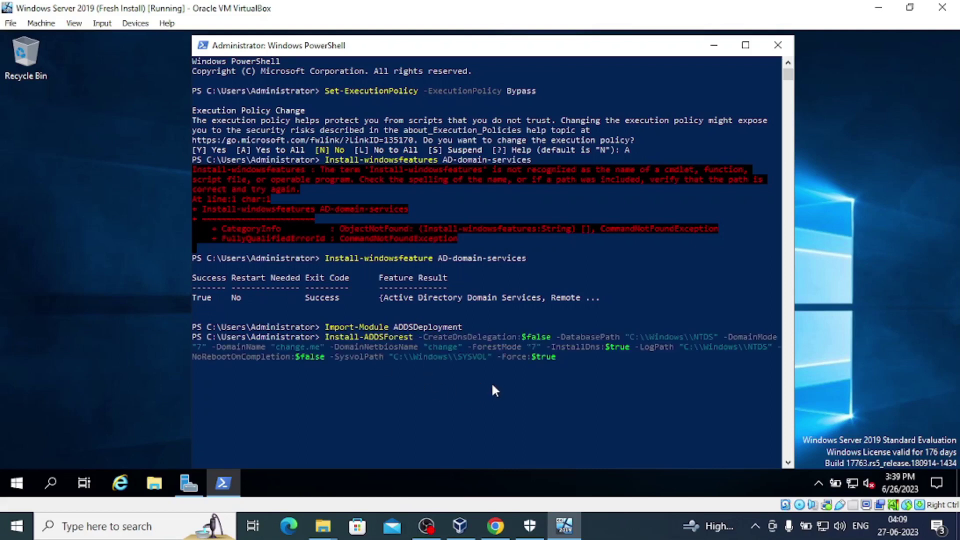
key("Return")
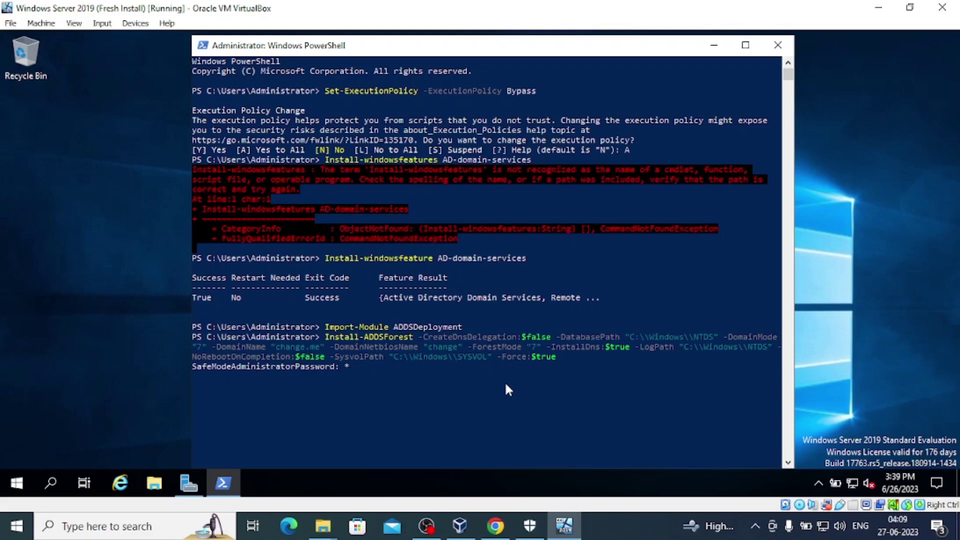
Enter and confirm the safe-mode administrator password.
type("***********")
key("Return")
type("********")
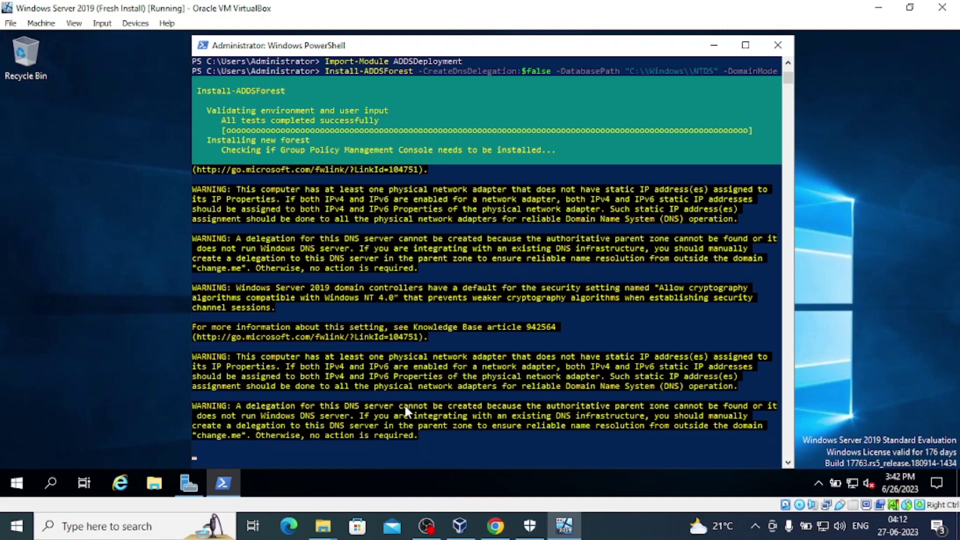
left_click(495, 525)
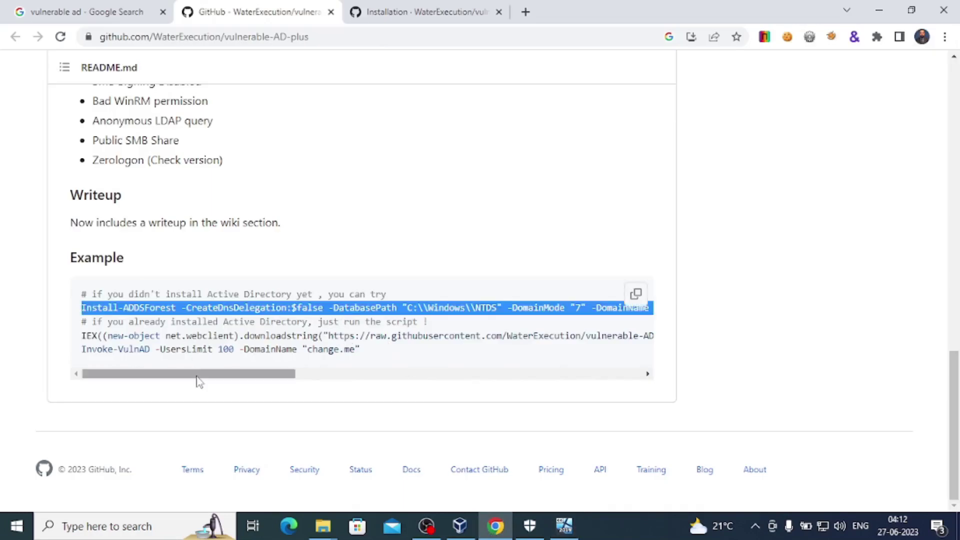
left_click_drag(199, 376, 334, 375)
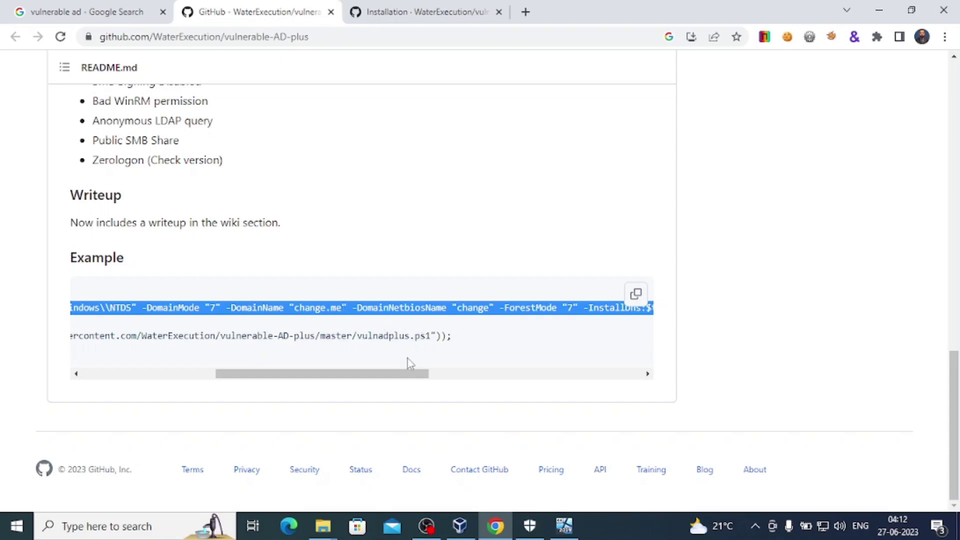
left_click_drag(400, 376, 267, 378)
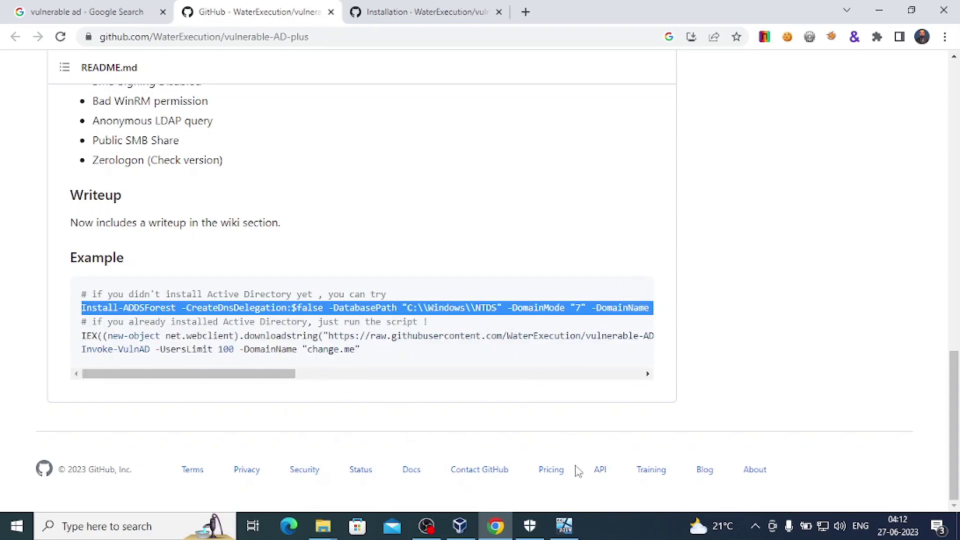
left_click(565, 527)
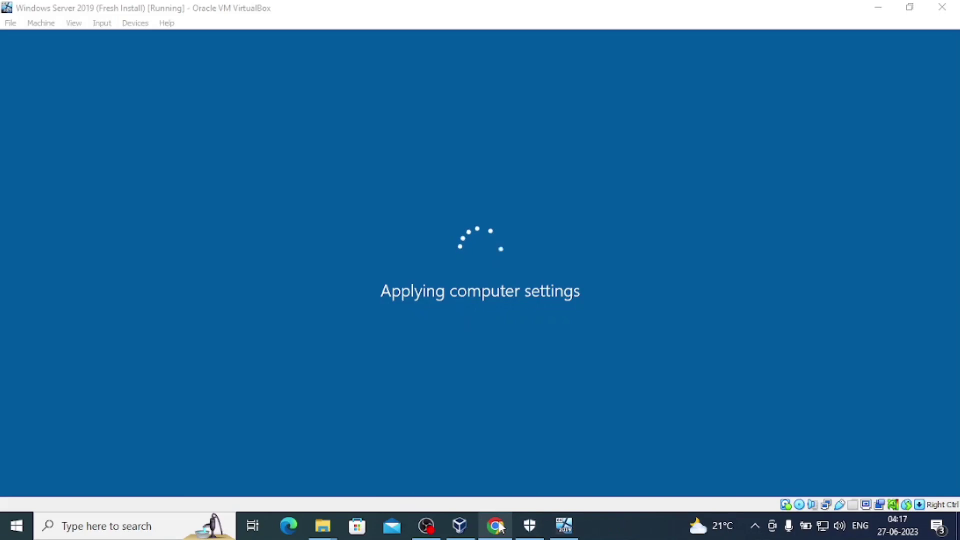
Switch between the GitHub browser page and the rebooting VM until the lock screen appears.
left_click(497, 526)
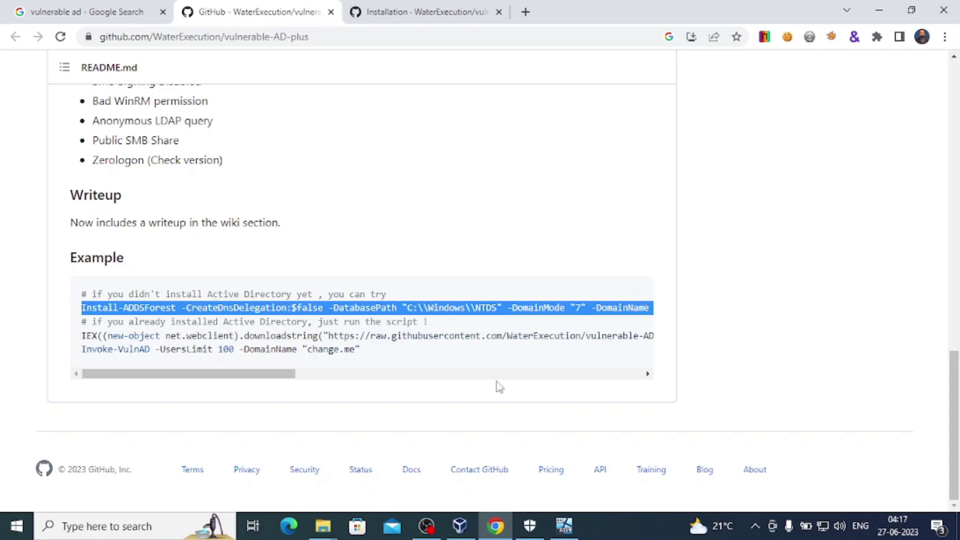
left_click(565, 527)
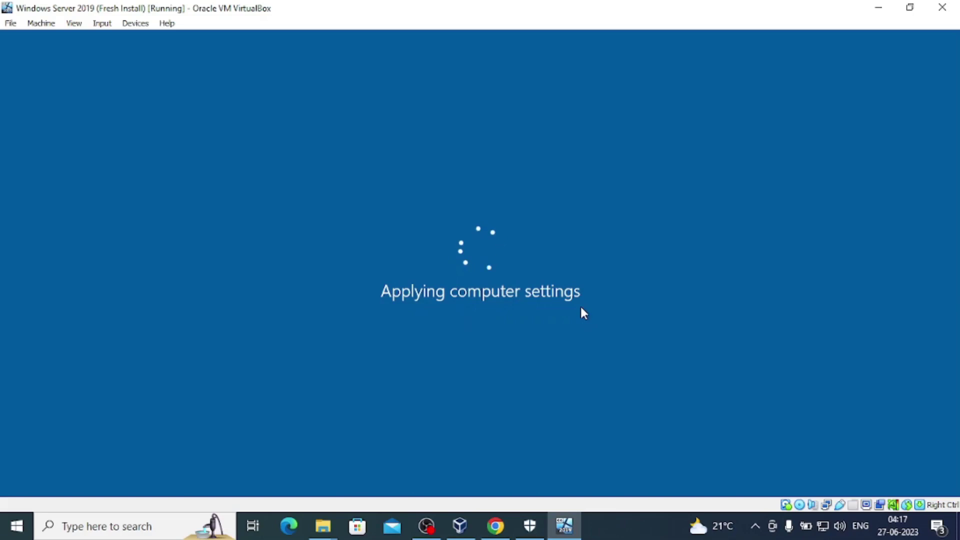
left_click(616, 535)
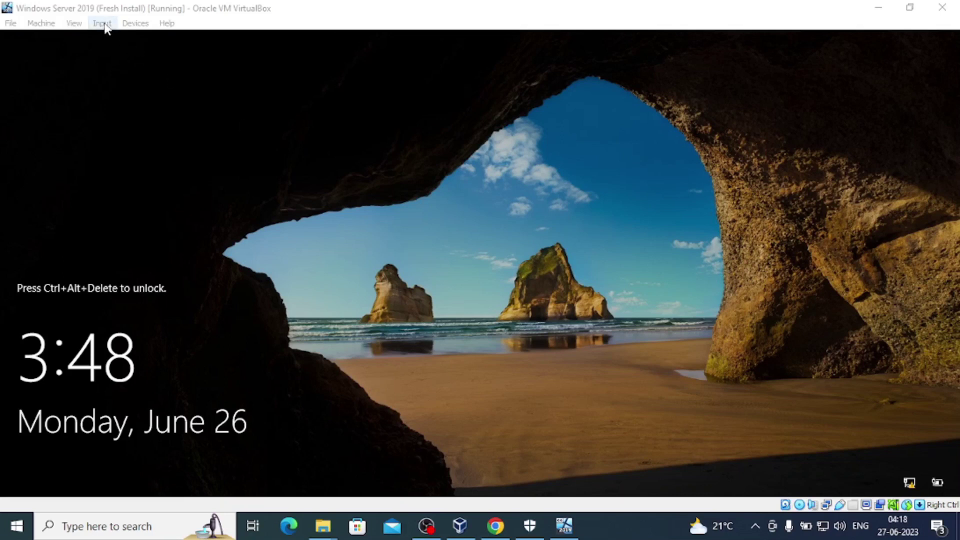
Send Ctrl-Alt-Del through Input > Keyboard and sign in with the Administrator password.
left_click(102, 23)
mouse_move(125, 41)
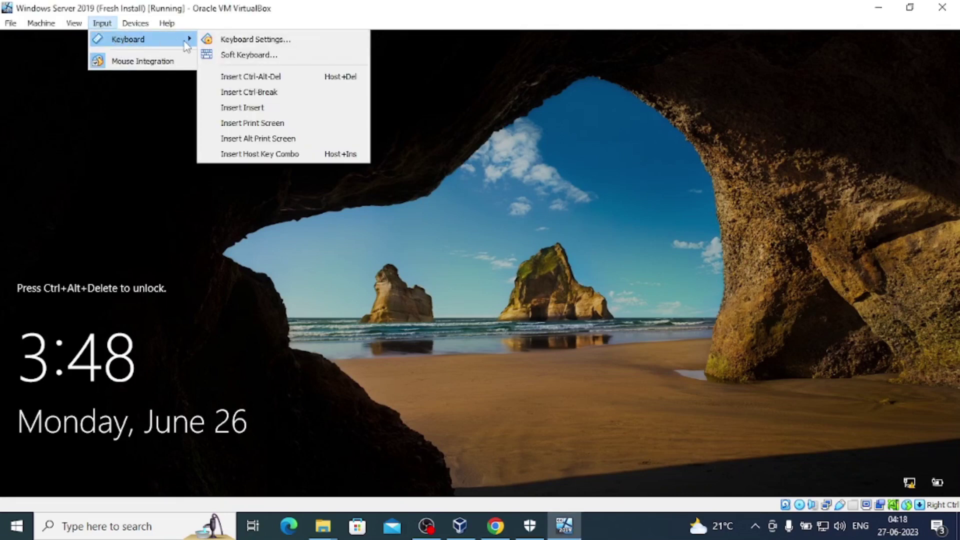
left_click(242, 77)
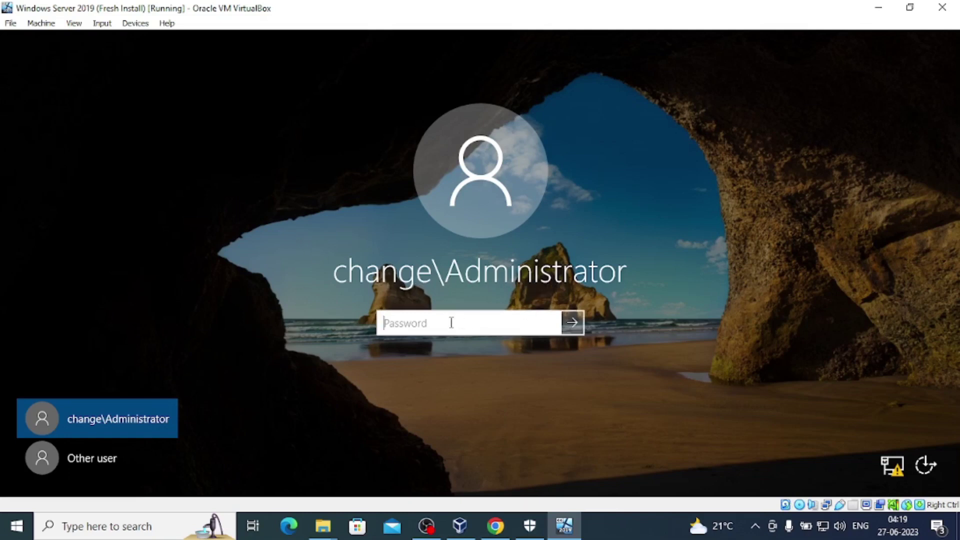
type("Pa")
key("Return")
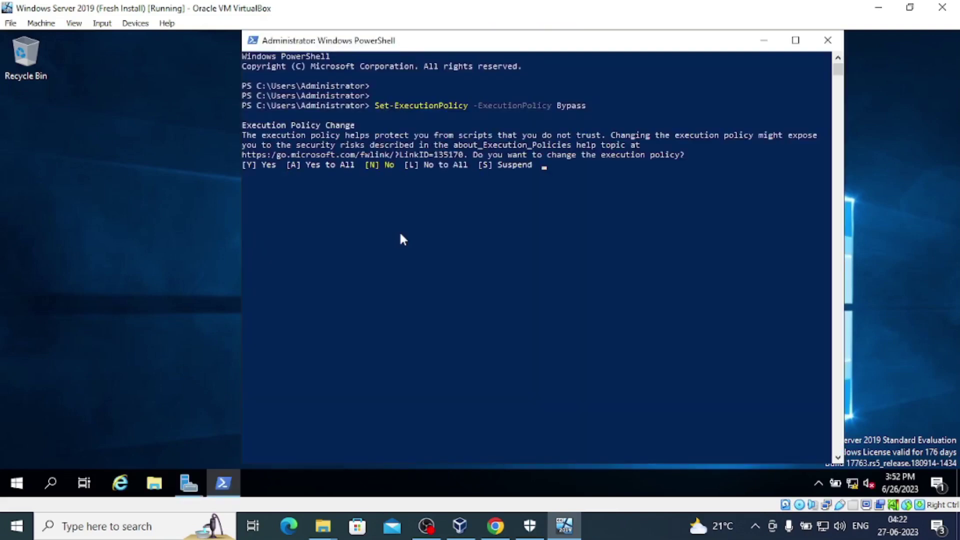
Answer A (Yes to All) to the Set-ExecutionPolicy Bypass confirmation.
type("A")
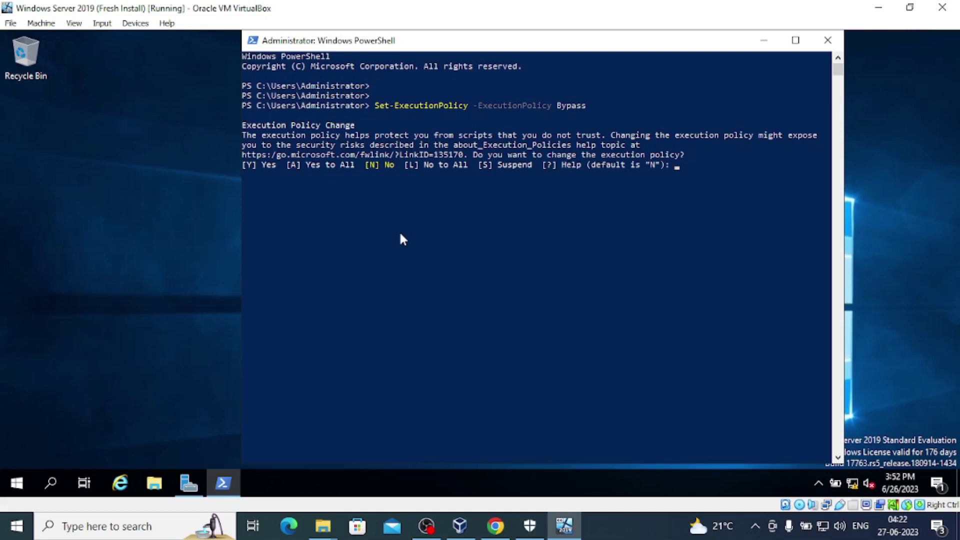
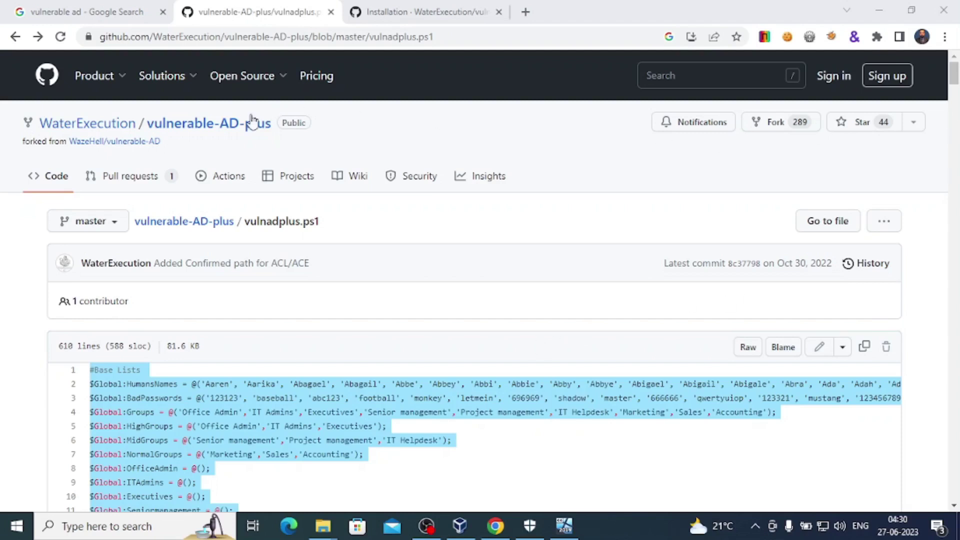
left_click(198, 134)
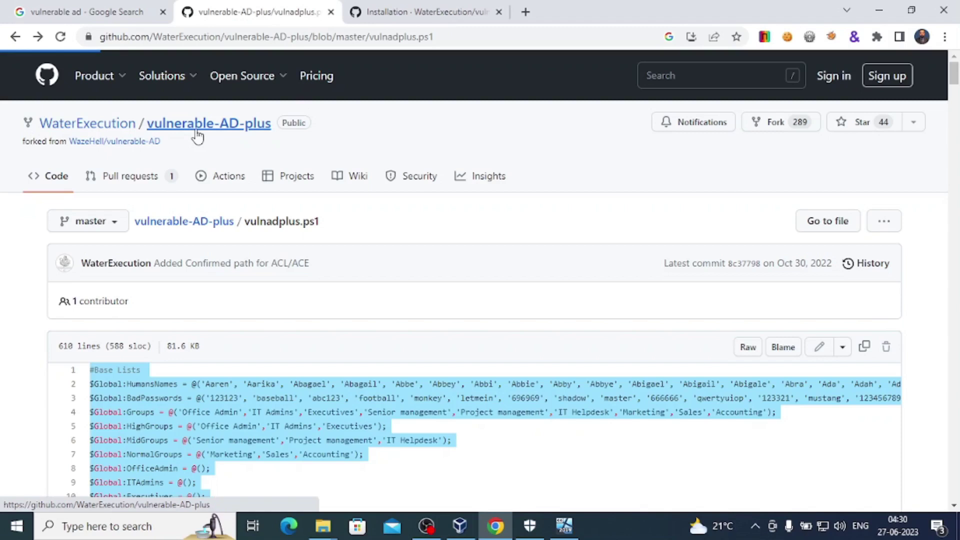
scroll(125, 320, "down", 3)
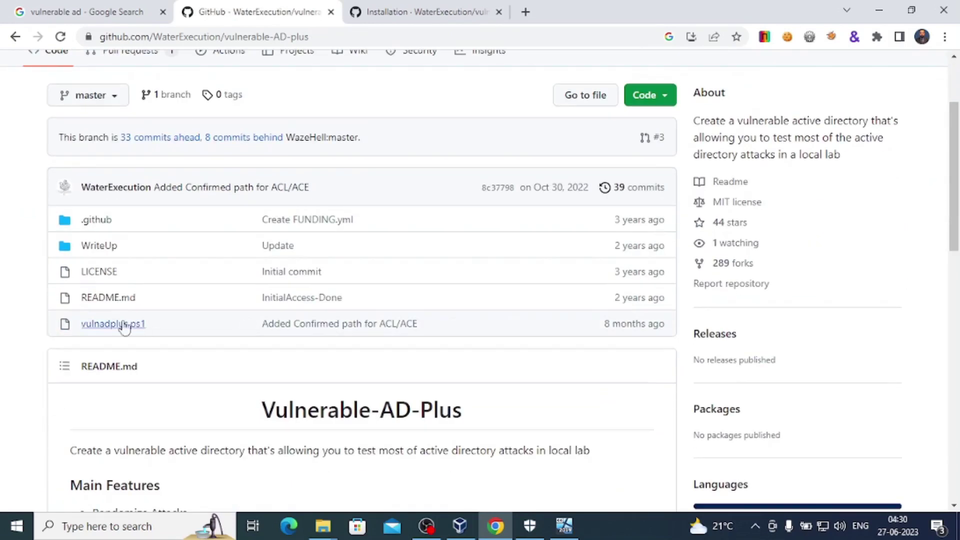
left_click(113, 325)
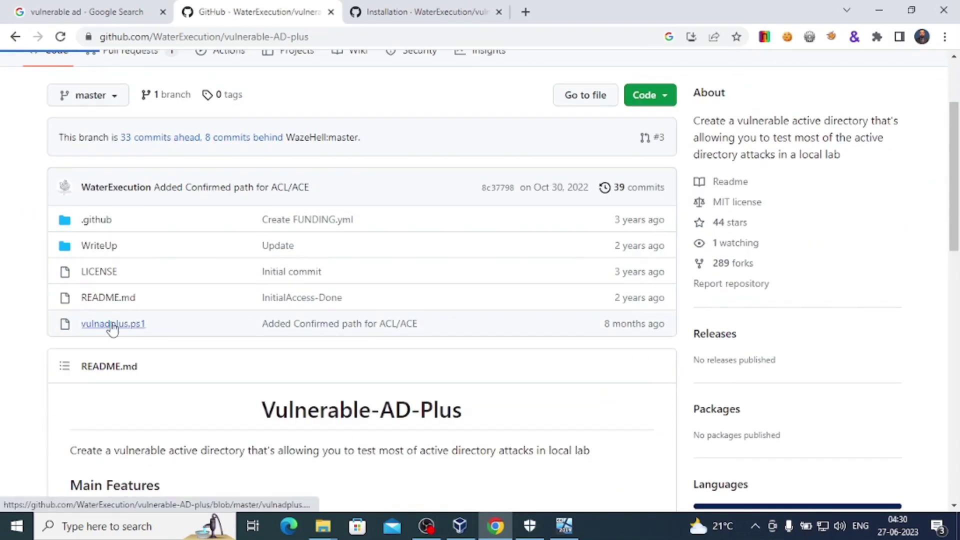
scroll(218, 345, "down", 1)
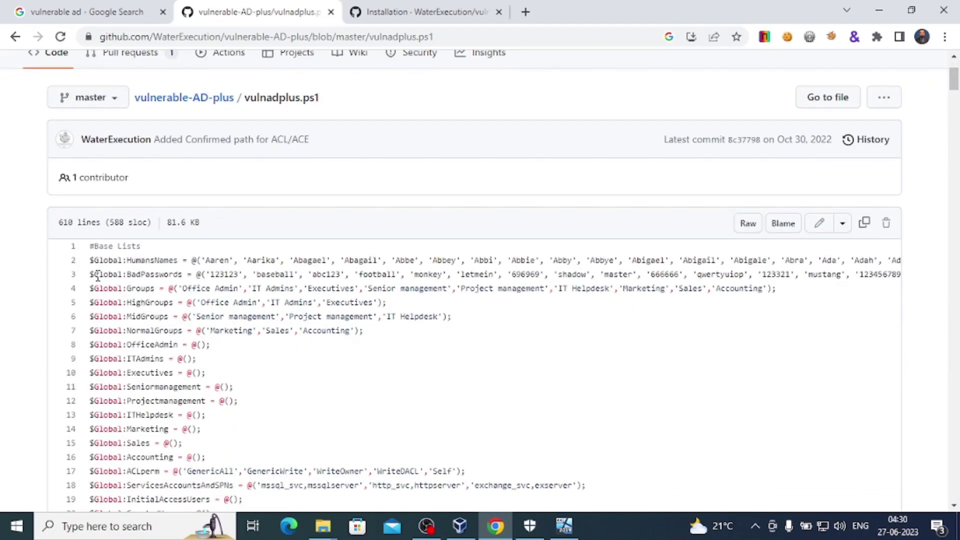
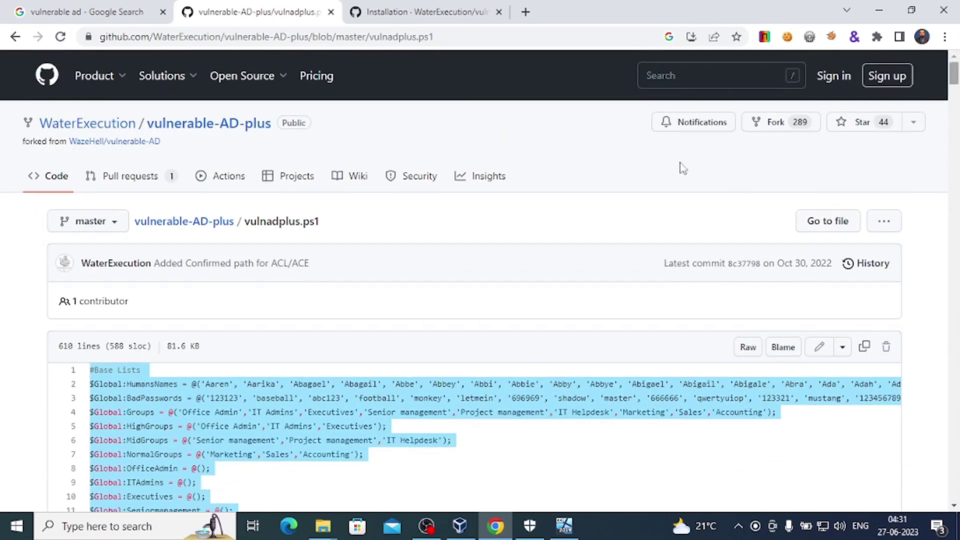
Highlight the file name vulnadplus.ps1 in the breadcrumb path above the 610-line script.
left_click_drag(245, 223, 321, 238)
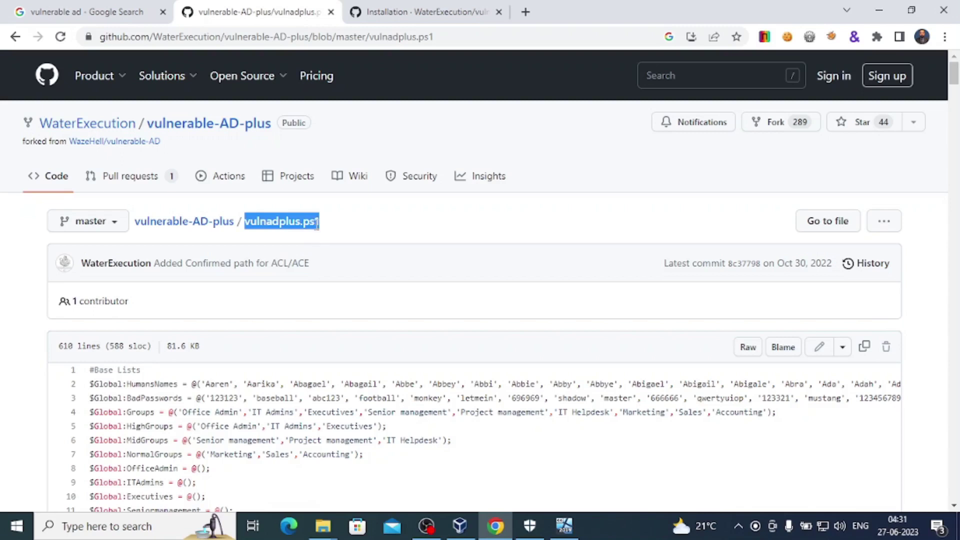
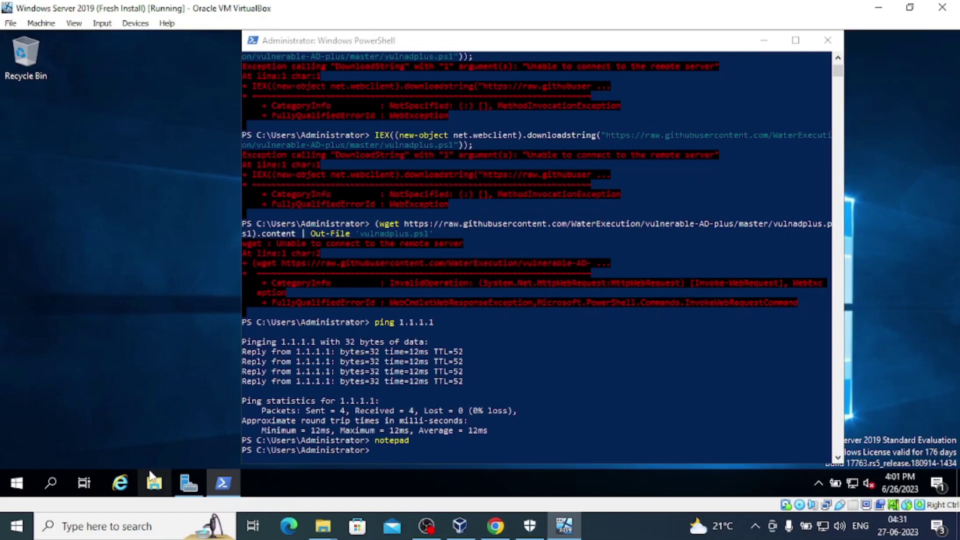
Open File Explorer in the VM to glance at its recent files, then close it.
left_click(154, 483)
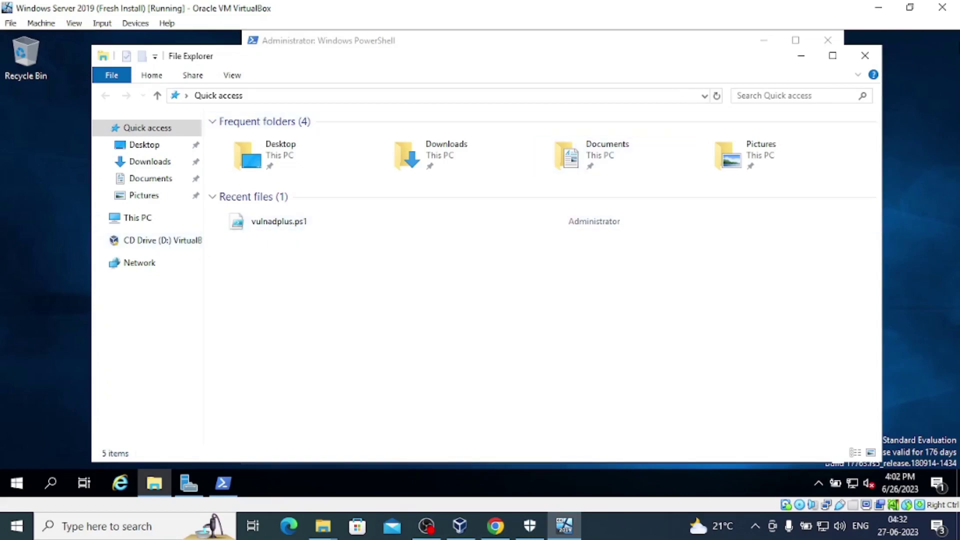
left_click(864, 56)
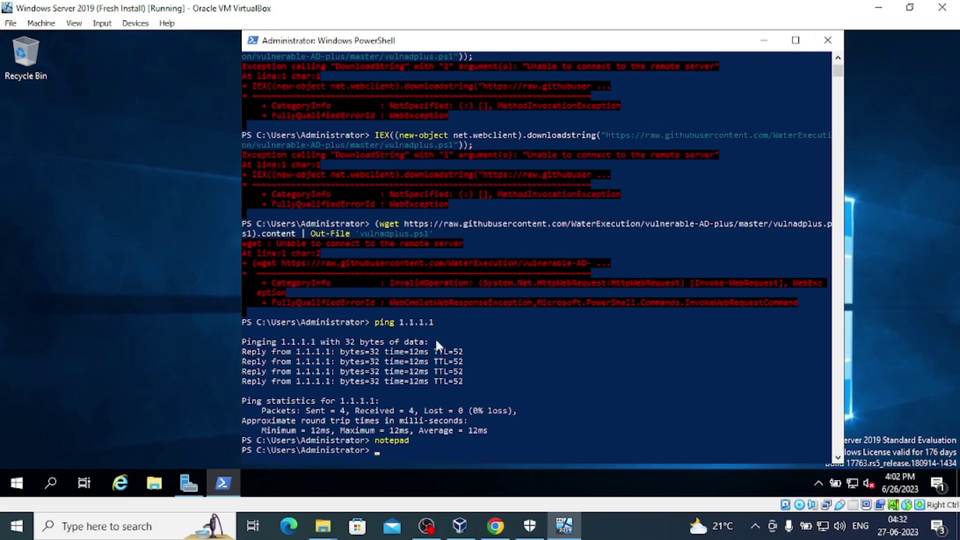
Go back from vulnadplus.ps1 to the vulnerable-AD-plus repository and scroll through the README Example commands.
left_click(494, 526)
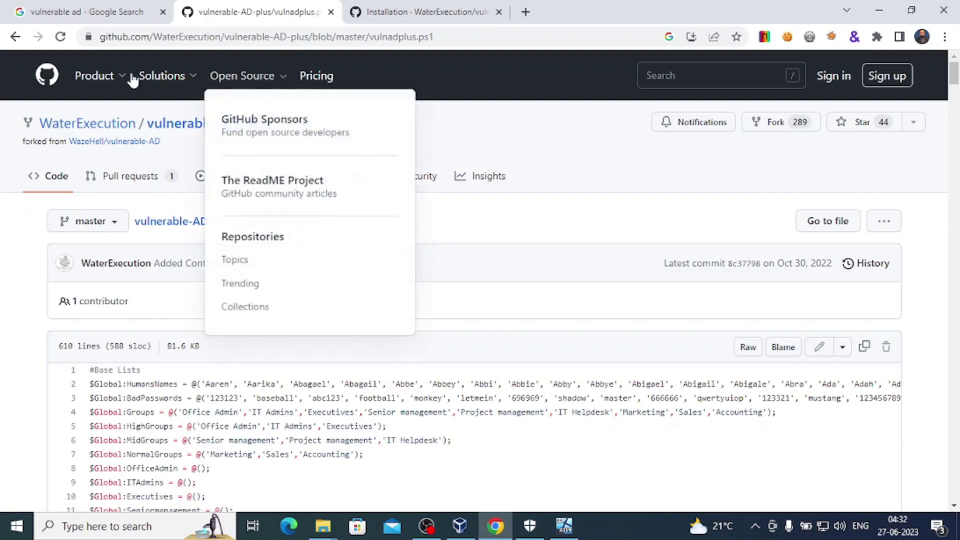
left_click(15, 37)
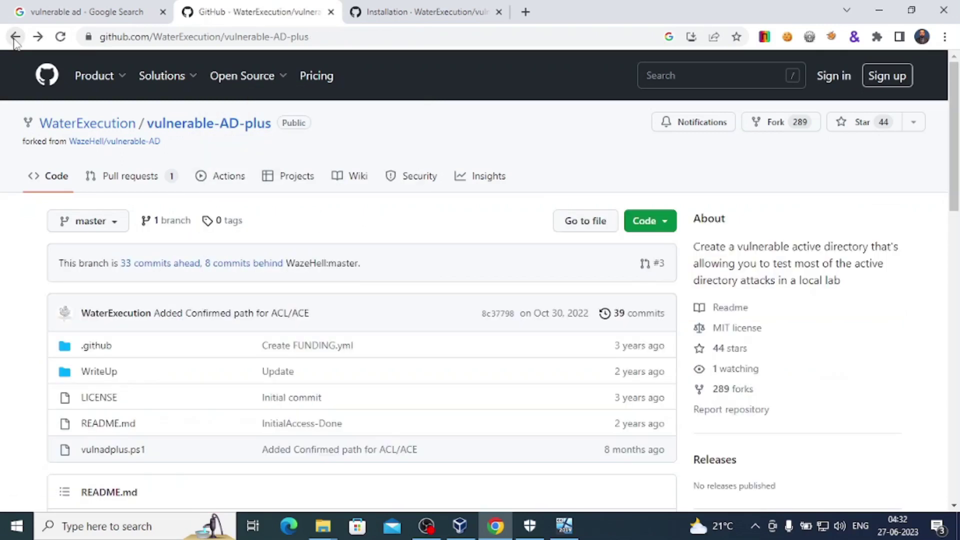
scroll(447, 346, "down", 15)
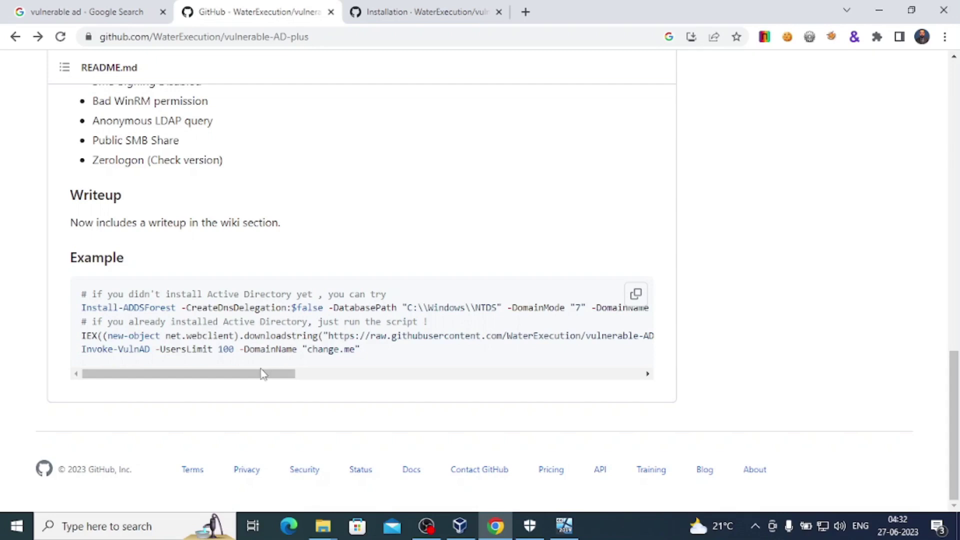
left_click_drag(262, 374, 109, 370)
Scroll the Installation wiki page to its code block of setup commands.
left_click(406, 9)
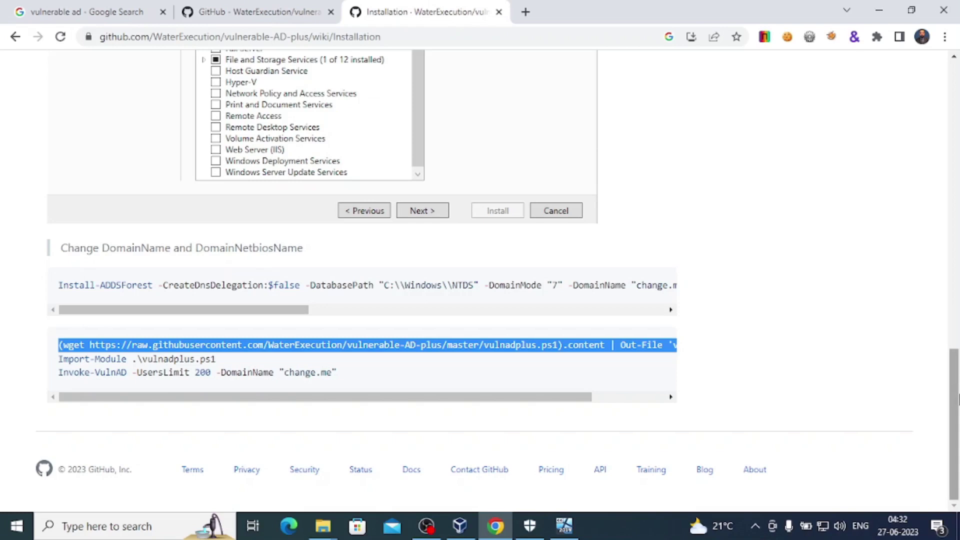
left_click_drag(958, 400, 959, 114)
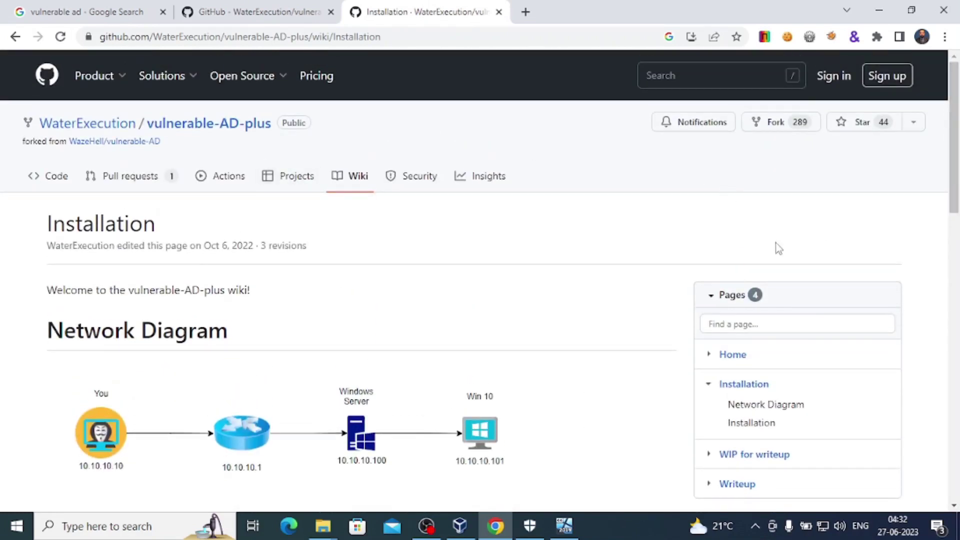
left_click_drag(958, 129, 958, 416)
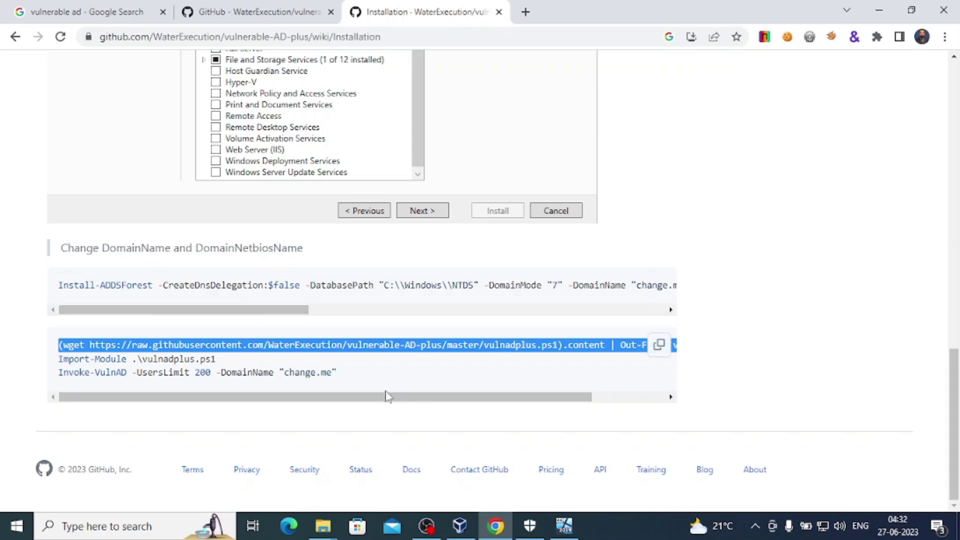
Copy the 'Import-Module .\vulnadplus.ps1' line from the code block.
left_click_drag(367, 400, 320, 411)
left_click(220, 362)
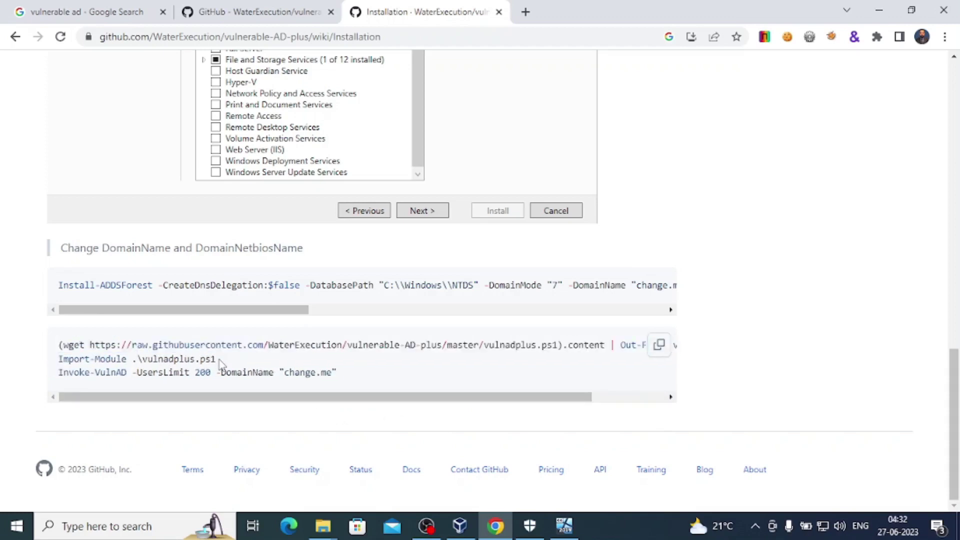
left_click_drag(220, 362, 59, 371)
left_click(96, 364)
left_click_drag(224, 361, 75, 359)
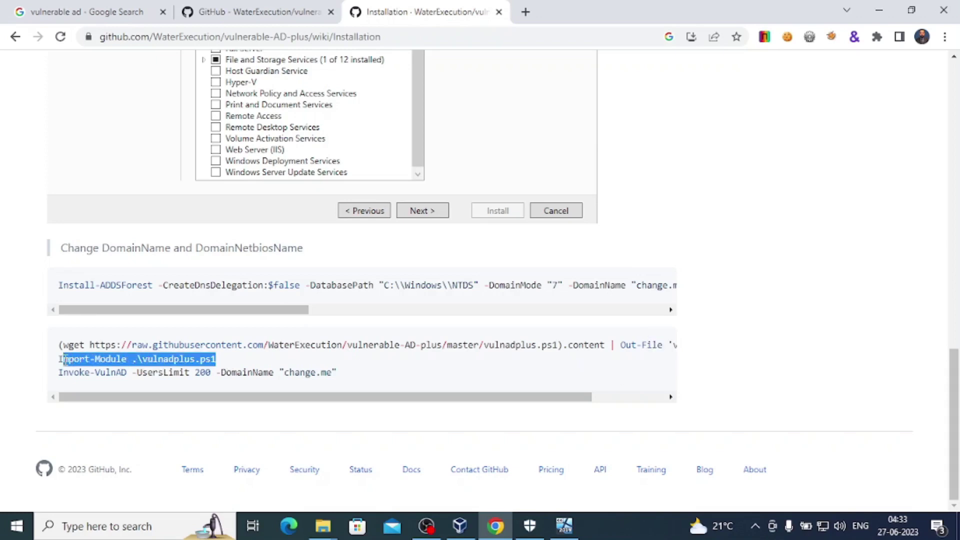
right_click(75, 360)
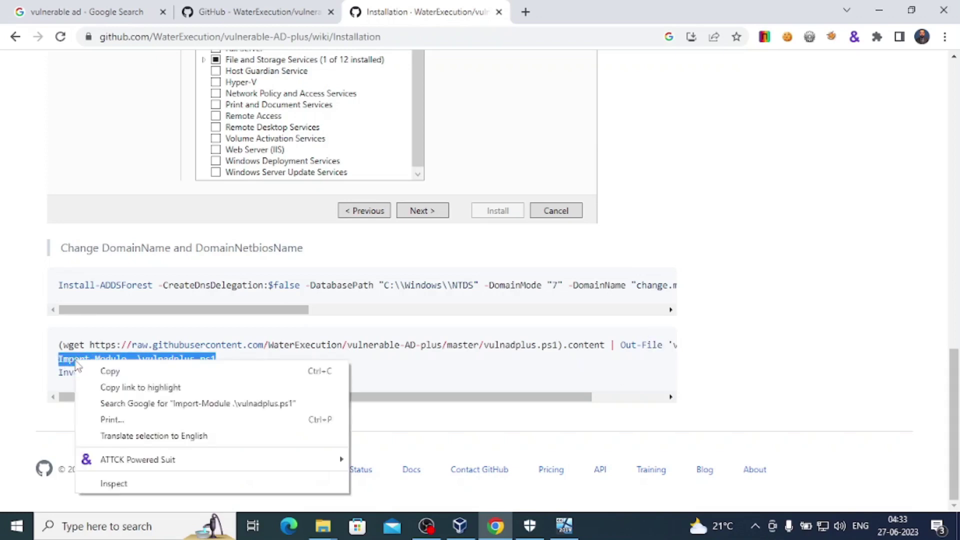
left_click(110, 371)
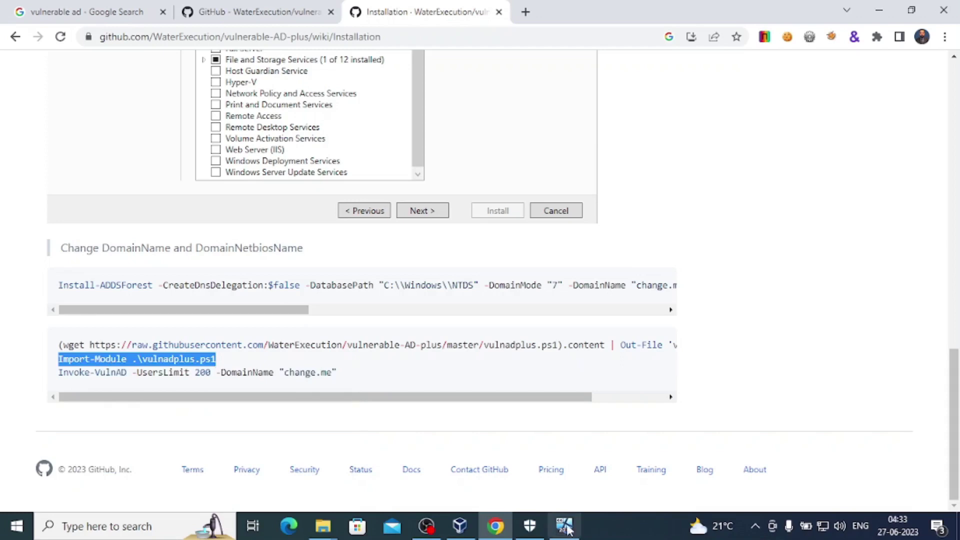
Run 'Import-Module .\vulnadplus.ps1' in the VM's PowerShell until ACL and Kerberoasting report Done.
left_click(564, 526)
right_click(524, 452)
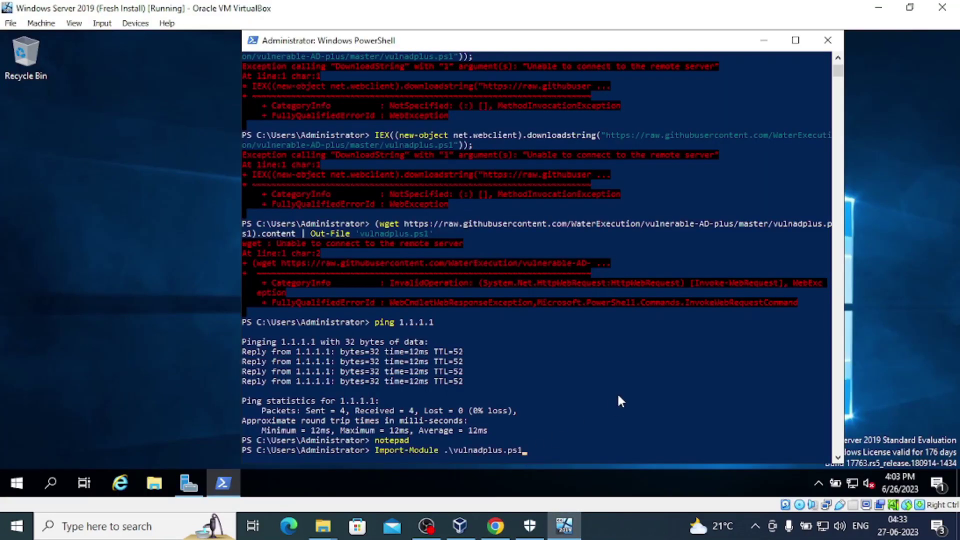
key("Return")
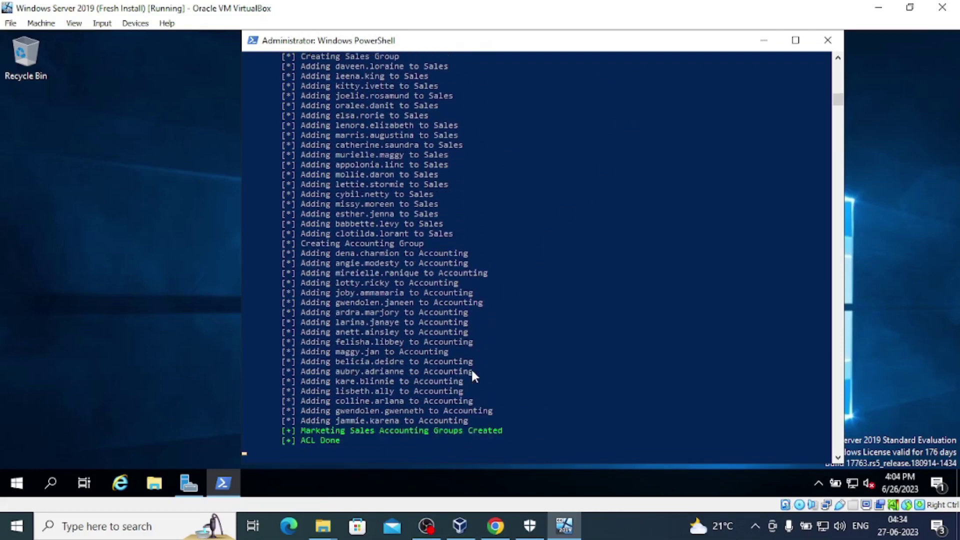
left_click(495, 533)
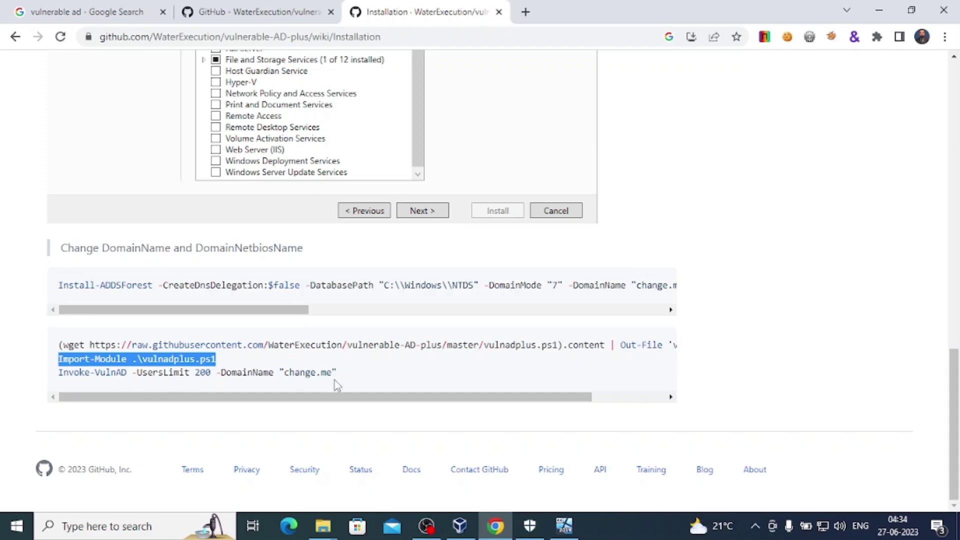
Copy the 'Invoke-VulnAD -UsersLimit 200 -DomainName "change.me"' command.
left_click_drag(336, 376, 57, 385)
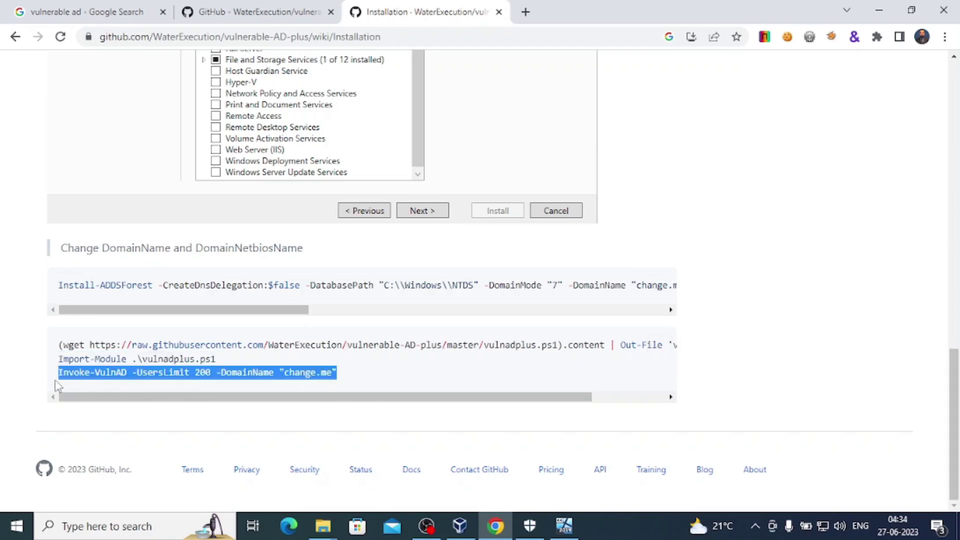
right_click(96, 371)
left_click(114, 384)
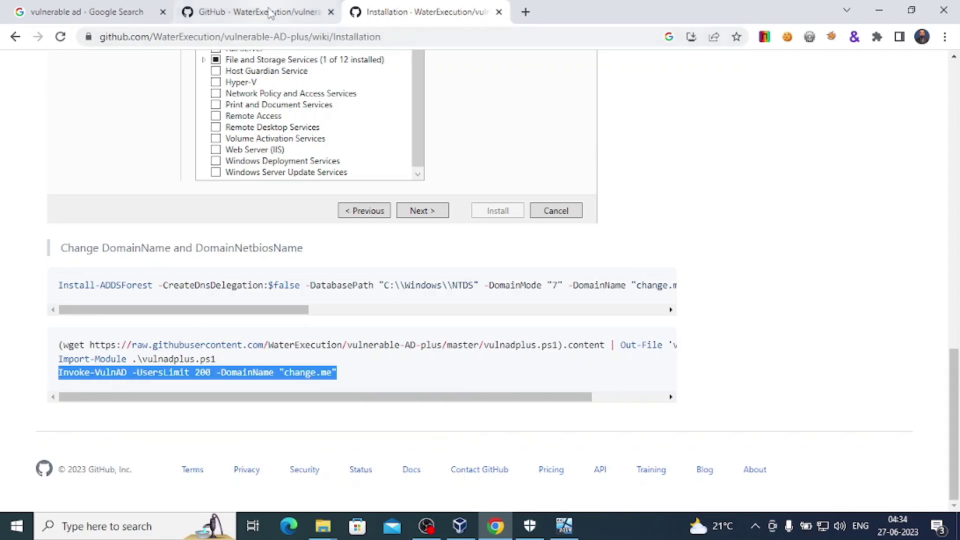
Return to the repository README and scroll to its Example block.
left_click(302, 11)
scroll(953, 338, "up", 15)
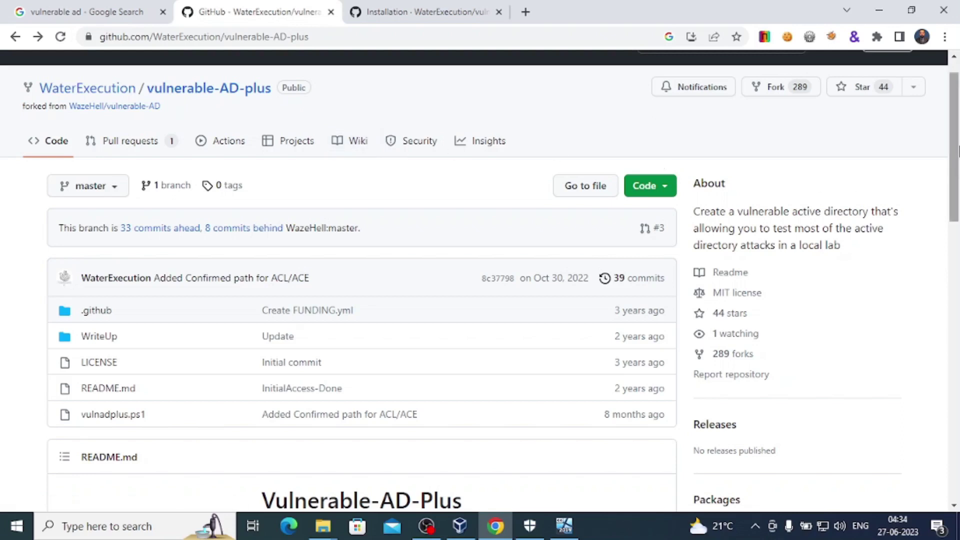
left_click_drag(958, 150, 945, 454)
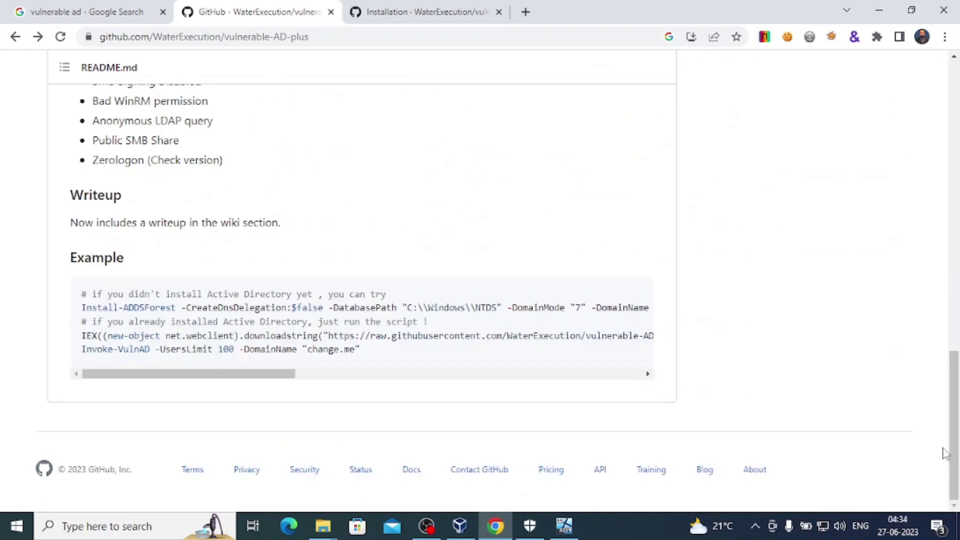
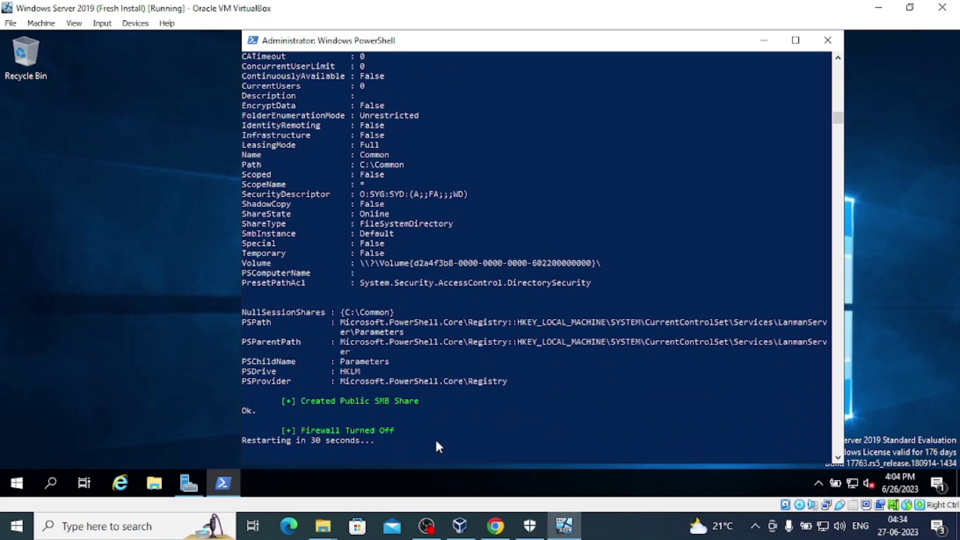
Copy the Invoke-VulnAD -UsersLimit 200 -DomainName "change.me" command from the Installation wiki page.
left_click(495, 526)
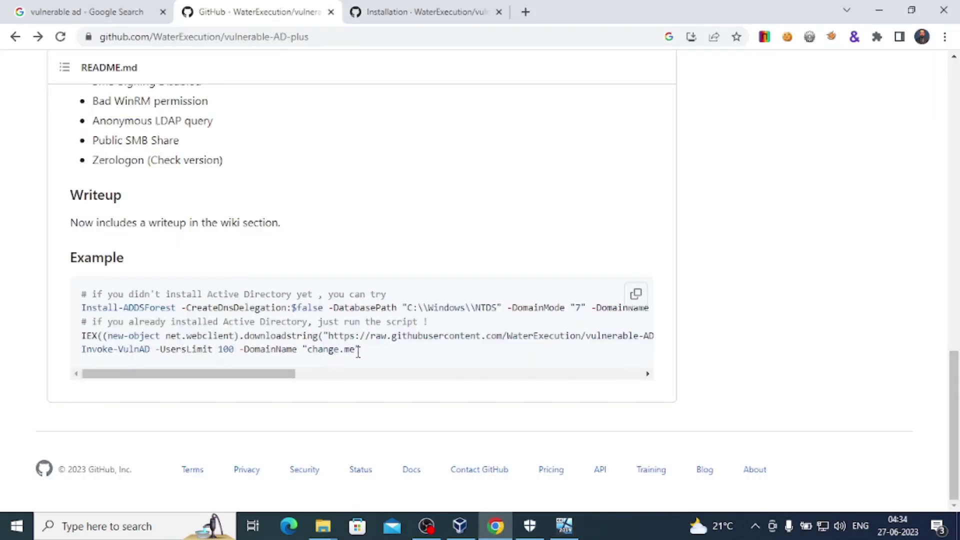
left_click(423, 19)
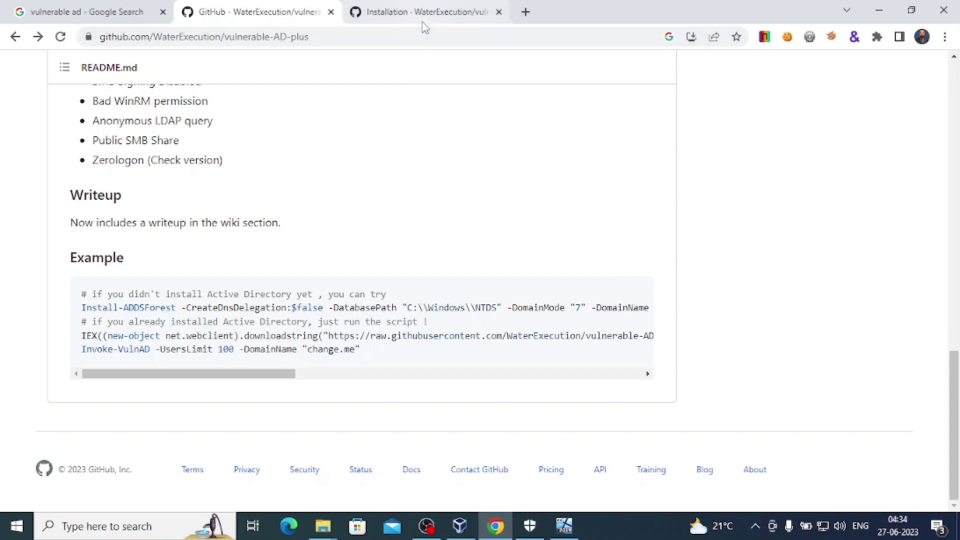
left_click(303, 377)
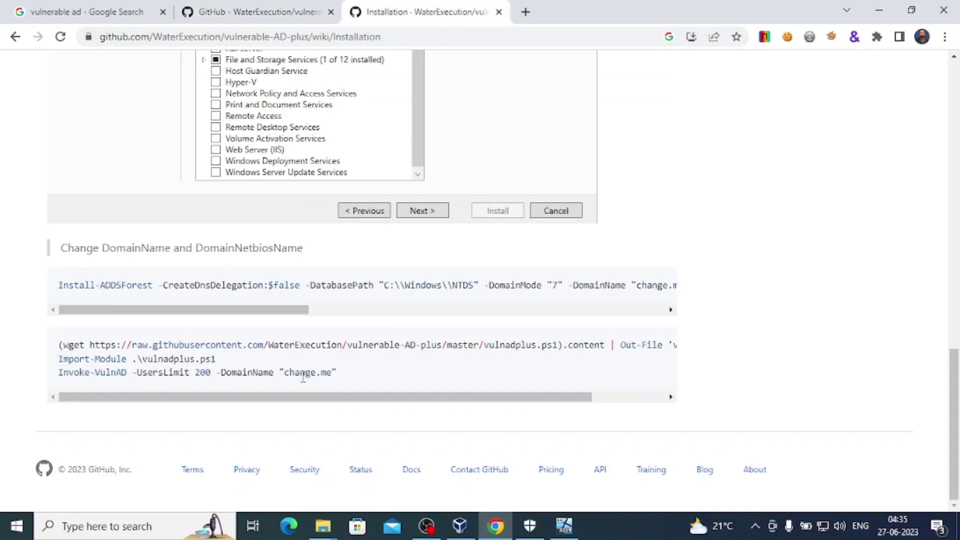
left_click_drag(343, 375, 47, 383)
right_click(172, 373)
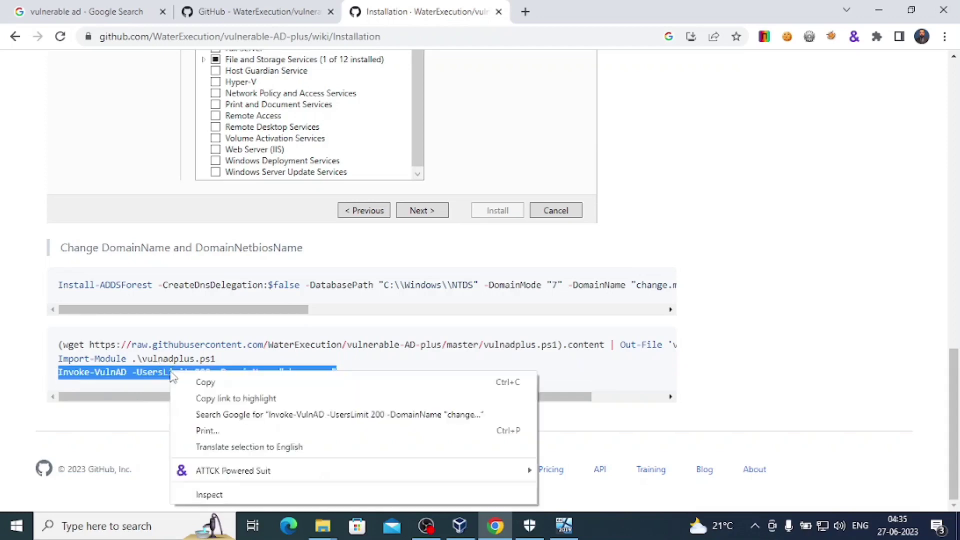
left_click(205, 387)
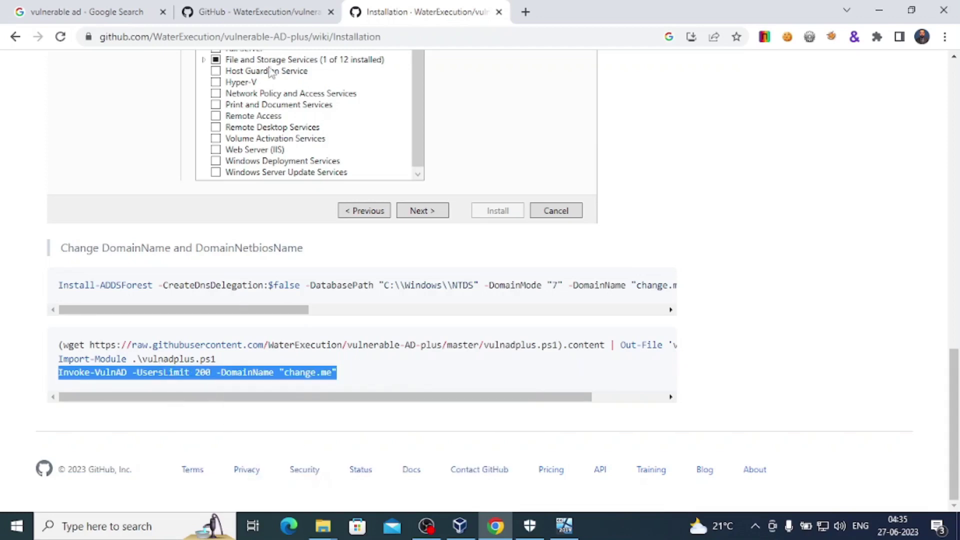
left_click(267, 12)
left_click(398, 11)
left_click(564, 525)
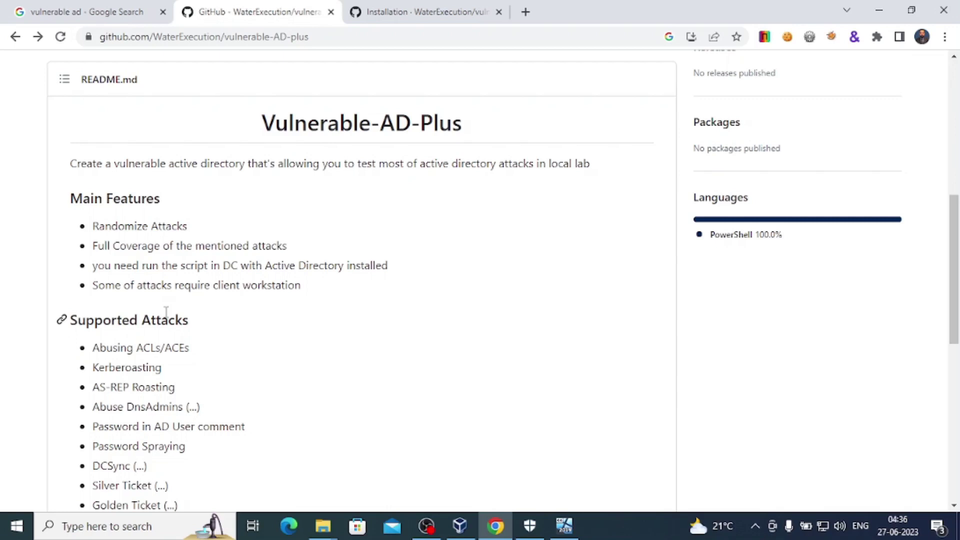
Minimize VirtualBox Manager and Chrome to reveal the Windows Server 2019 lock screen.
left_click(460, 530)
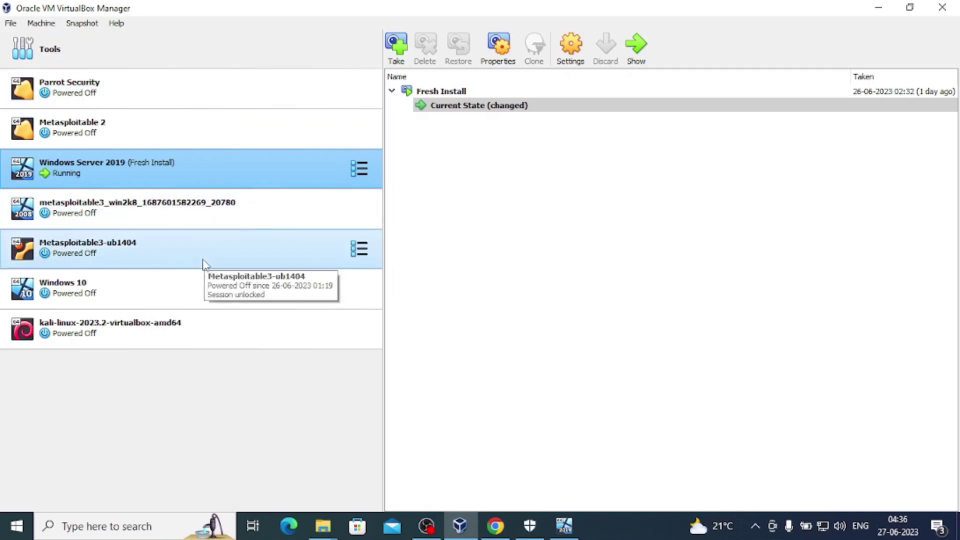
left_click(881, 8)
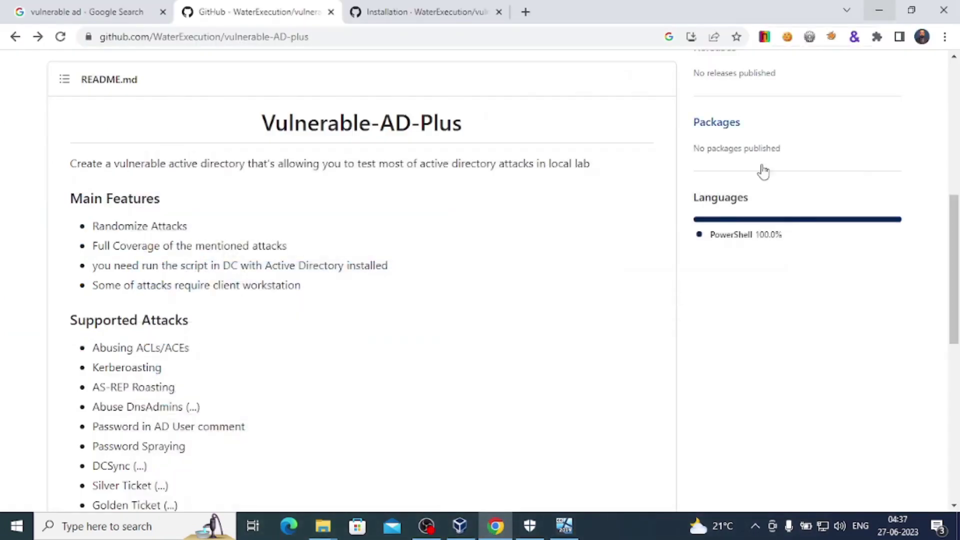
left_click(430, 11)
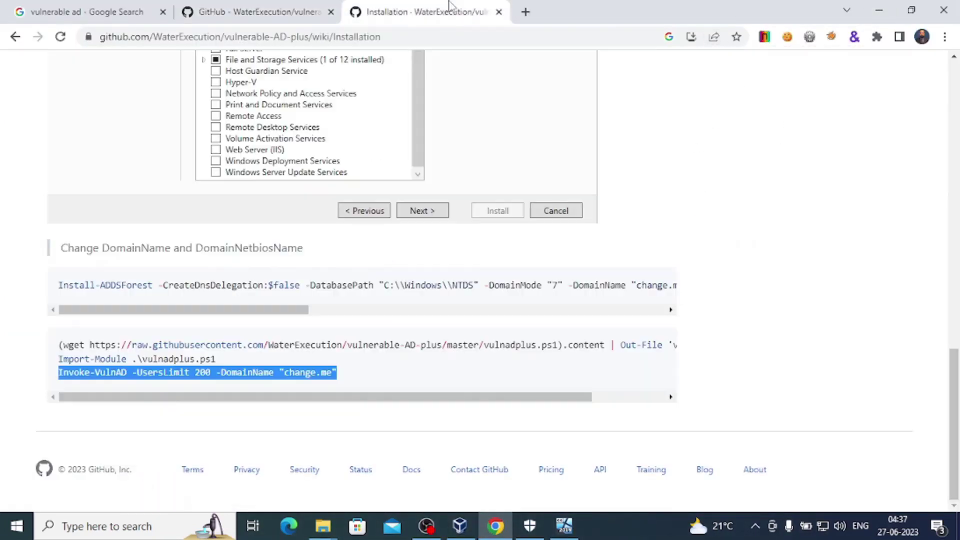
left_click(879, 6)
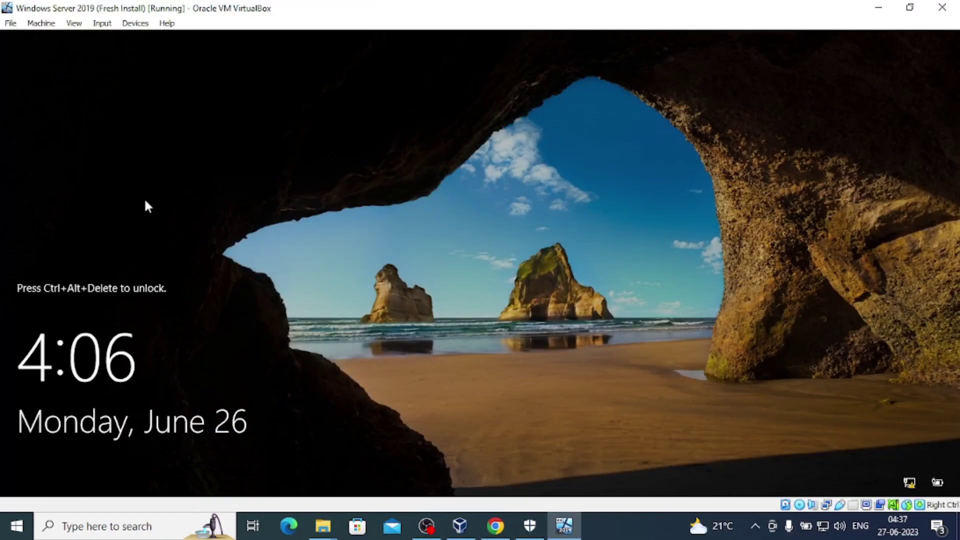
Send Ctrl-Alt-Del to the Windows Server VM and submit the Administrator password.
left_click(11, 24)
mouse_move(102, 24)
mouse_move(181, 43)
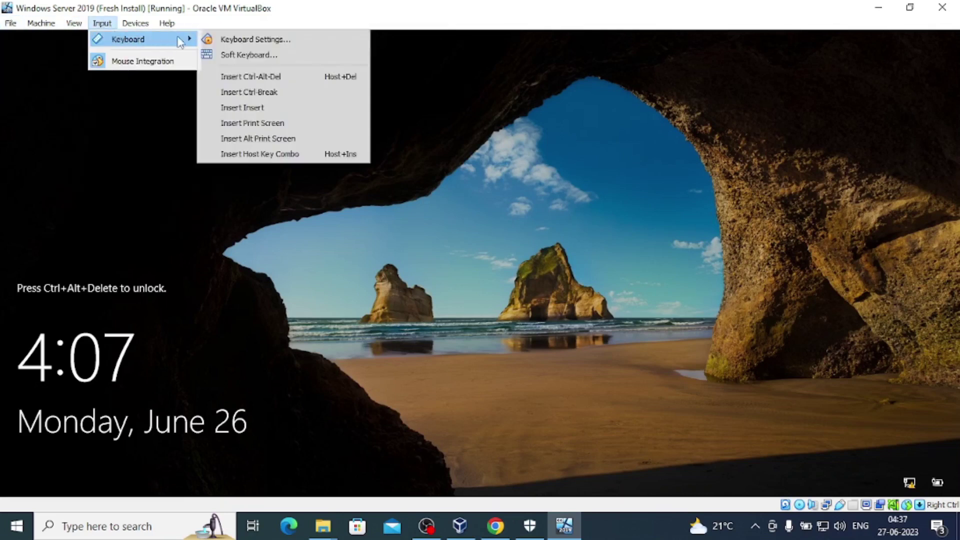
left_click(260, 80)
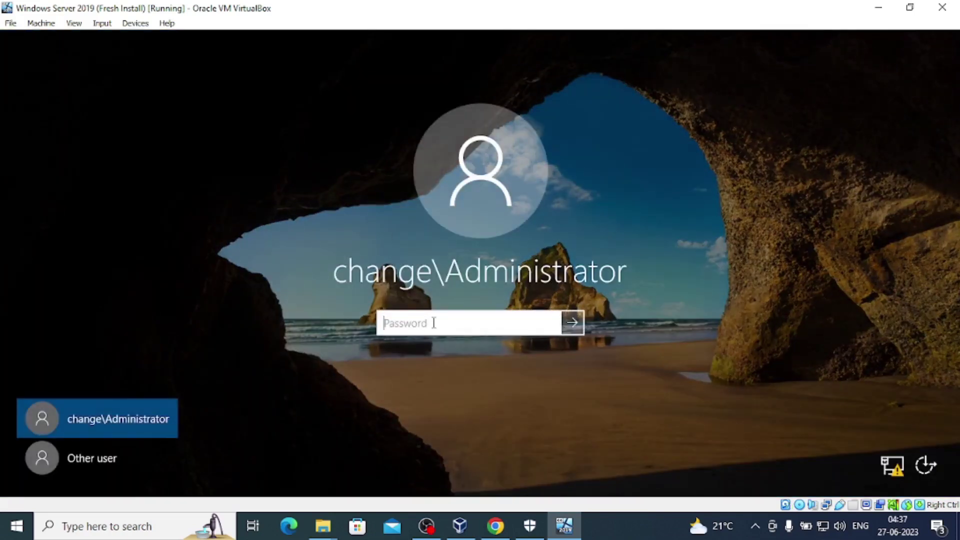
type("Pa$$w0rd")
key("Return")
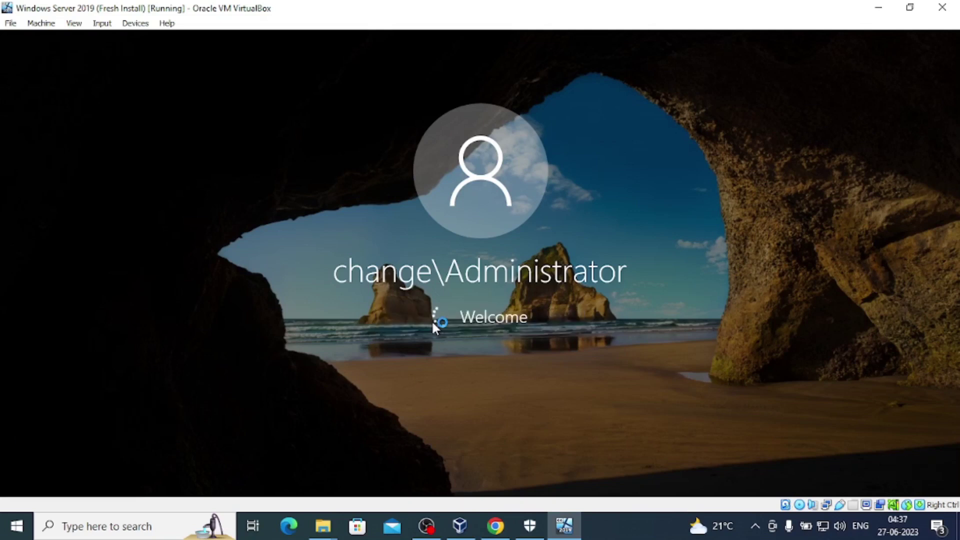
Confirm Parrot Security's host-only Adapter 1 and NAT Adapter 2, then start the VM.
left_click(458, 530)
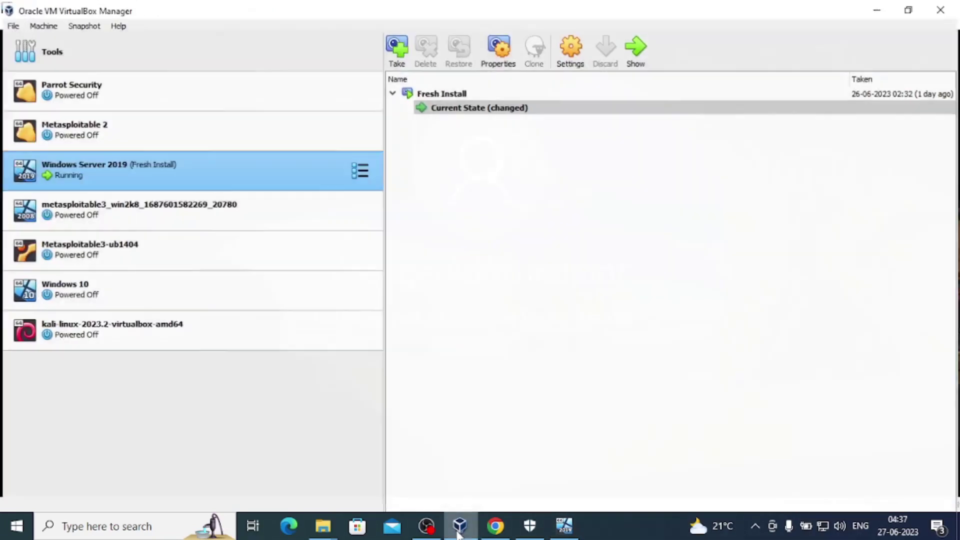
left_click(158, 86)
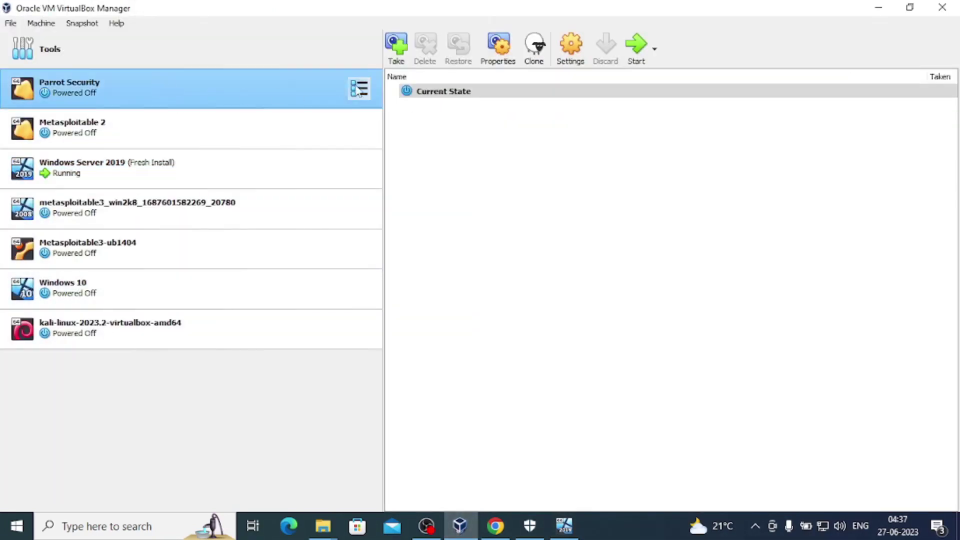
left_click(574, 53)
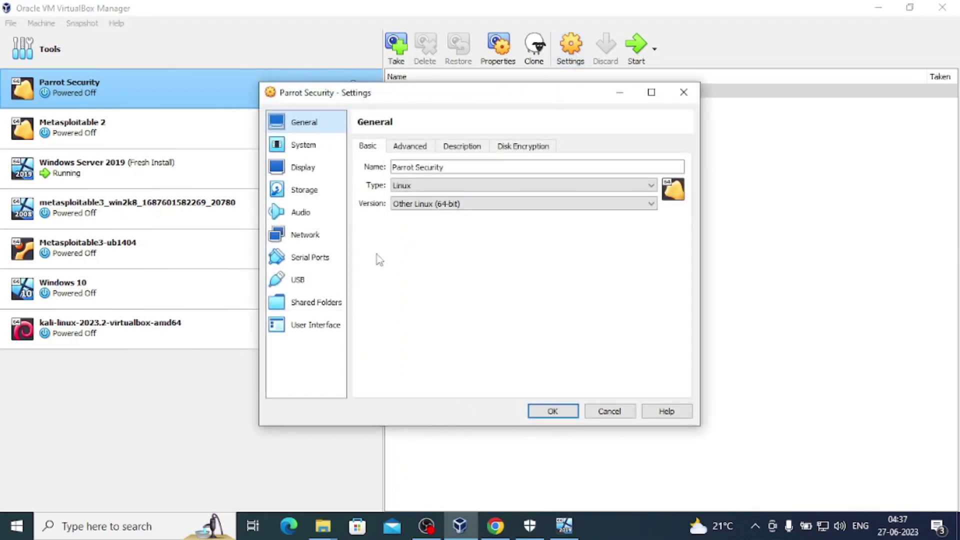
left_click(303, 155)
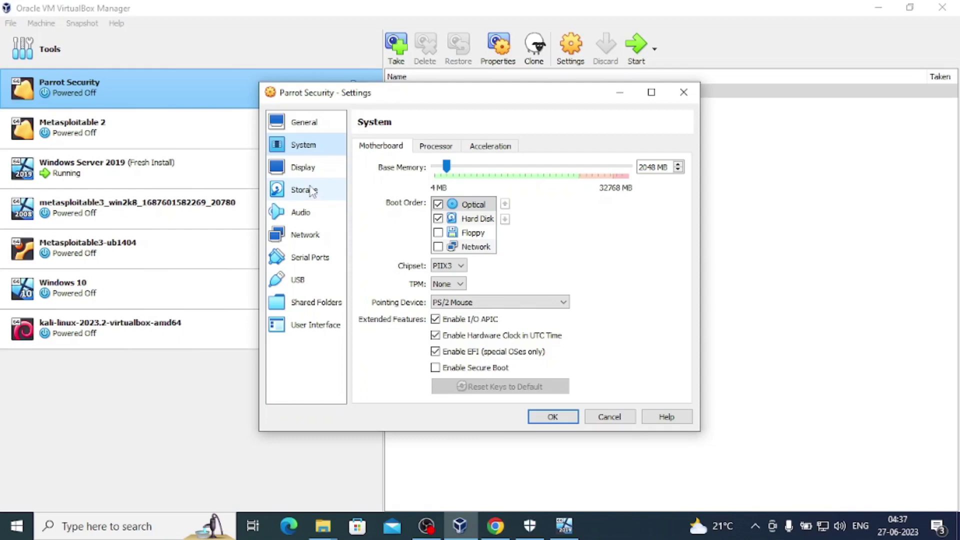
left_click(310, 169)
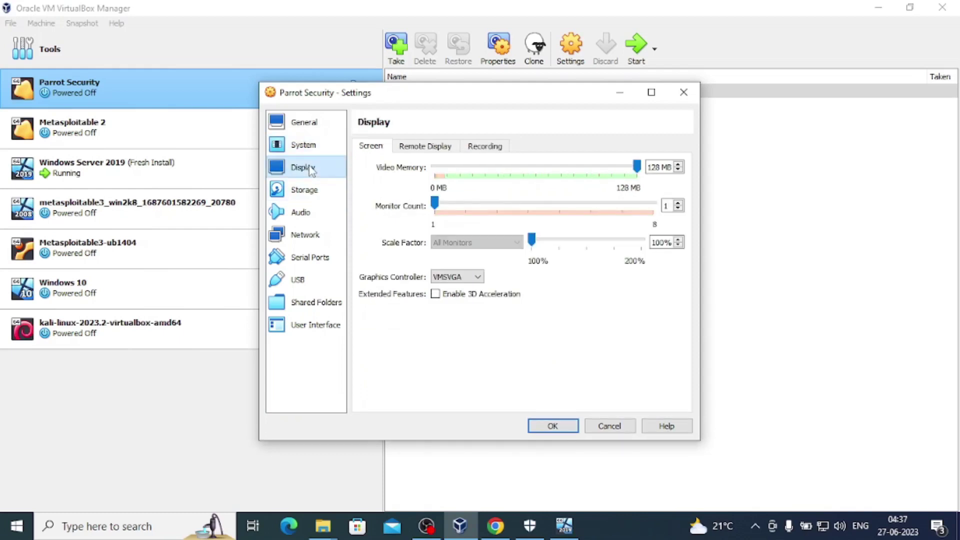
left_click(315, 238)
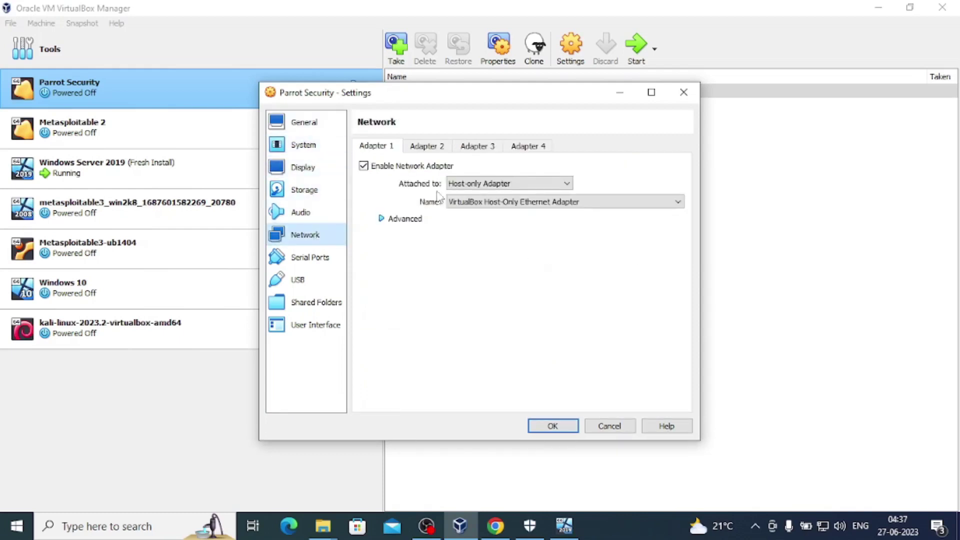
left_click(425, 145)
left_click(555, 426)
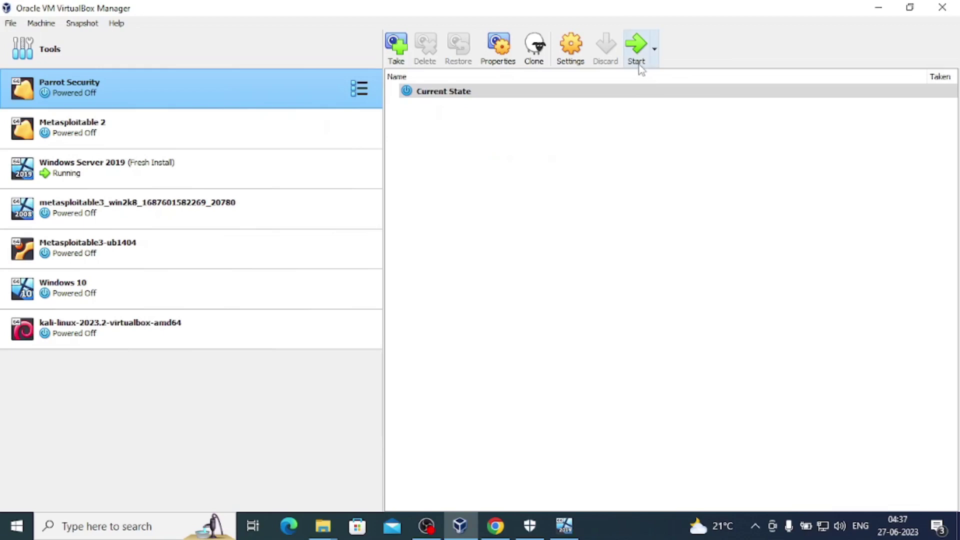
left_click(636, 58)
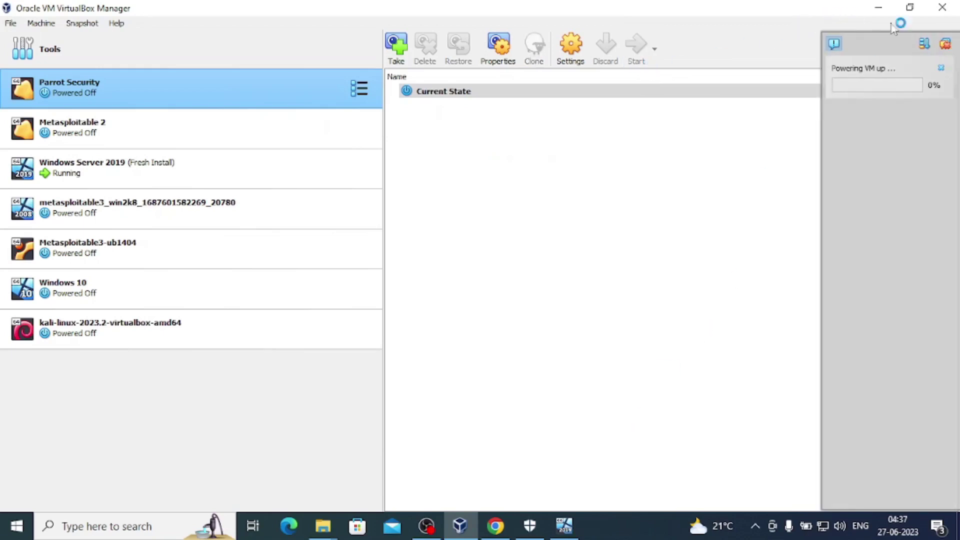
Run ifconfig in a Parrot terminal and scroll up to enp0s3 showing 192.168.56.102.
left_click(886, 6)
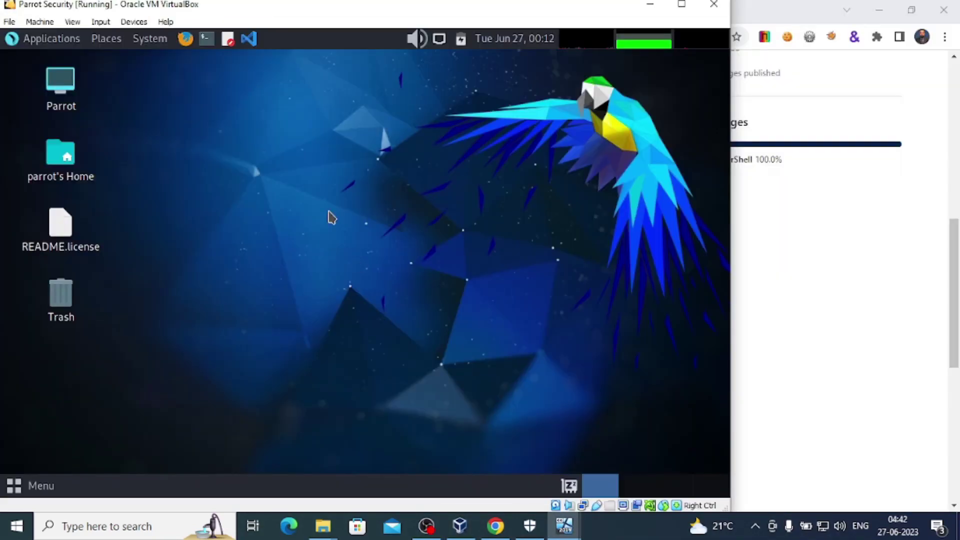
left_click(208, 44)
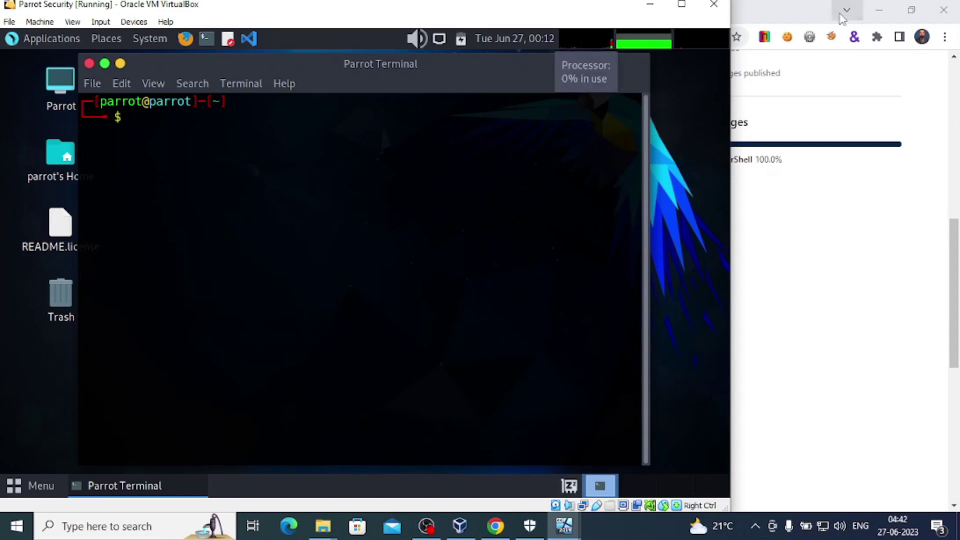
left_click(879, 10)
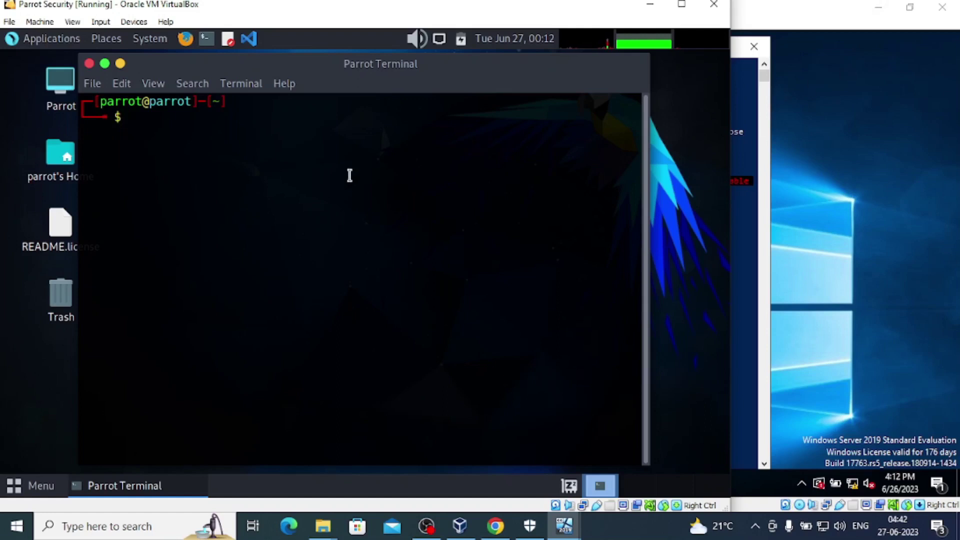
type("ifconfig")
key("Return")
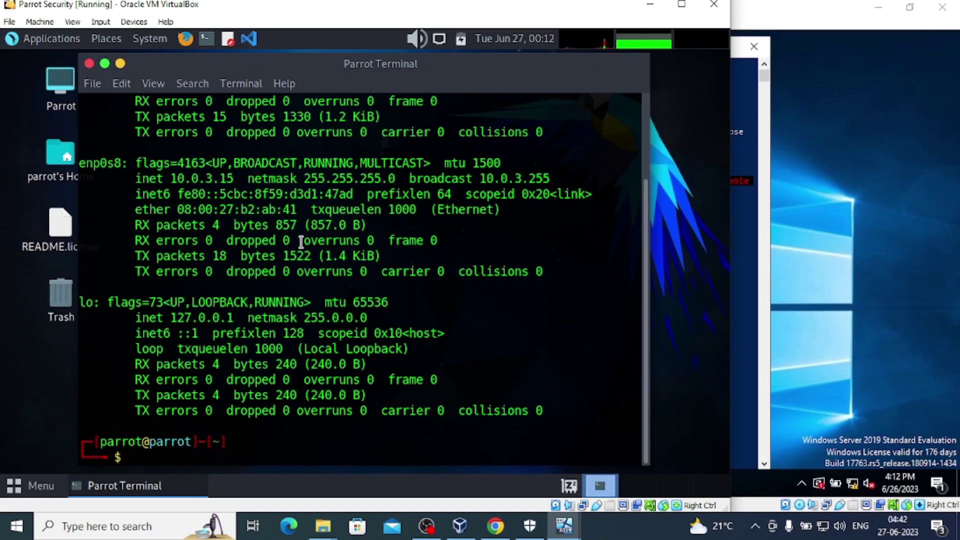
scroll(301, 242, "up", 2)
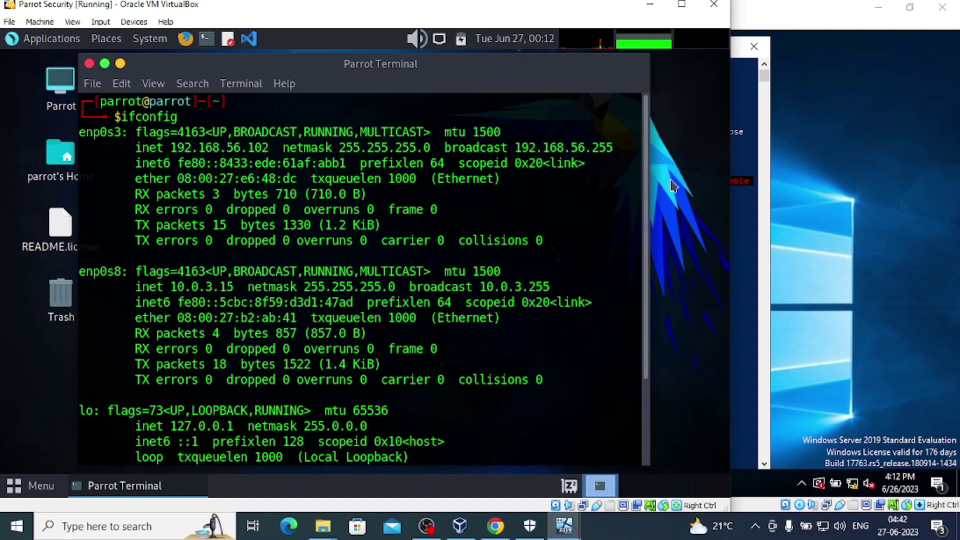
Run ipconfig in the server's PowerShell, showing 192.168.56.7 on Ethernet 2.
left_click(750, 182)
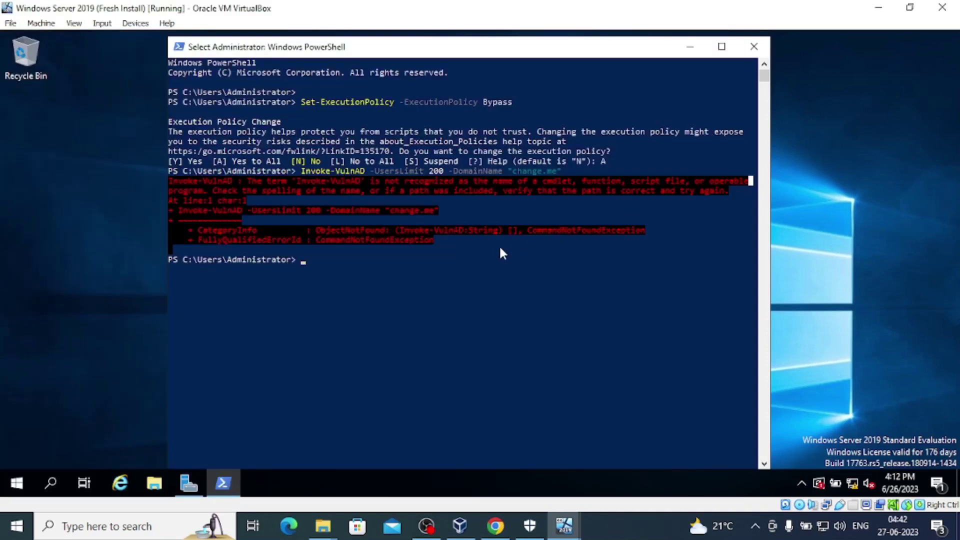
type("ip")
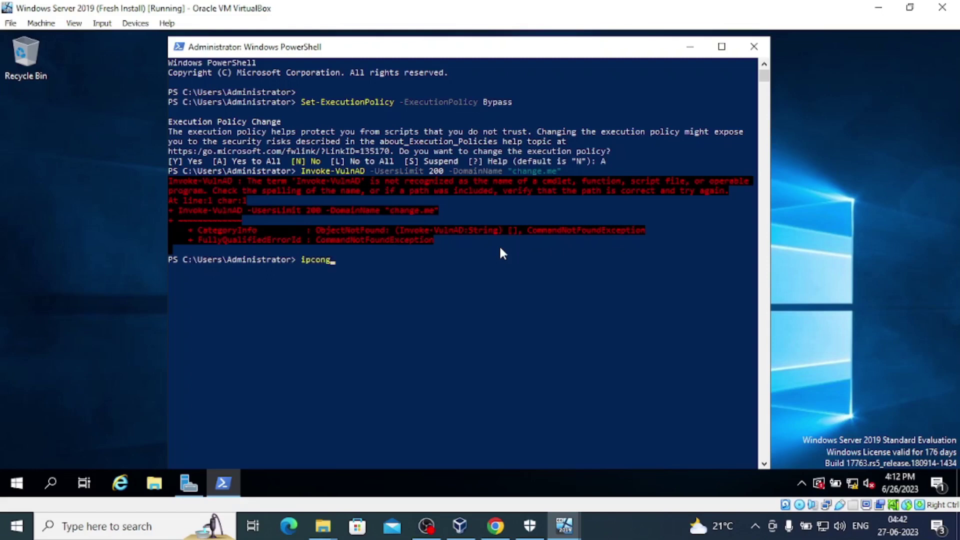
type("config")
key("Return")
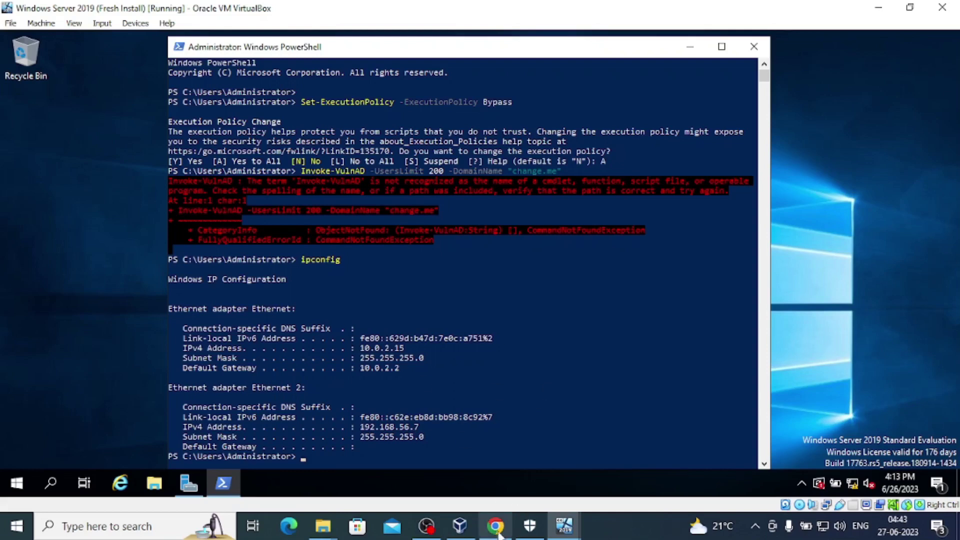
Copy the 192.168.56. prefix from Parrot's ifconfig output, then return to Parrot after checking the server.
mouse_move(495, 534)
mouse_move(564, 524)
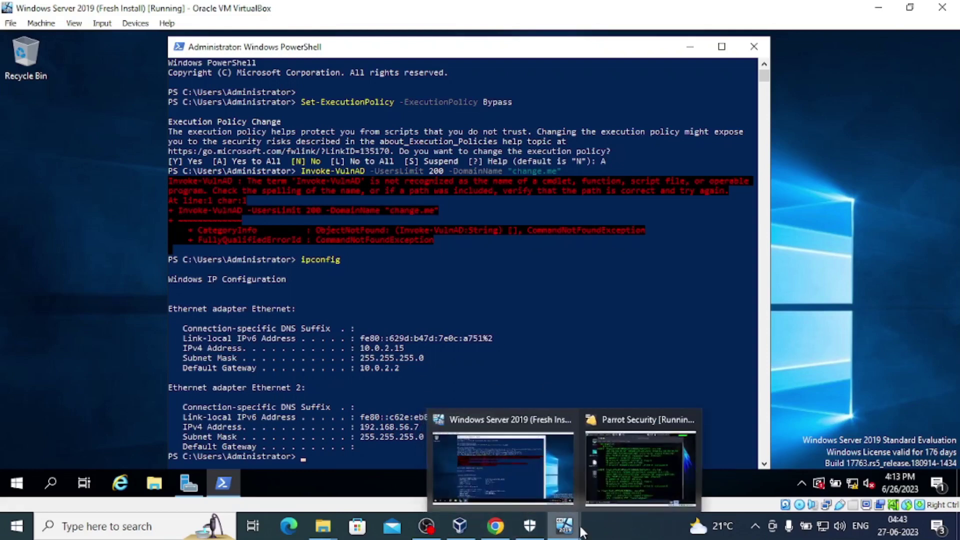
left_click(620, 475)
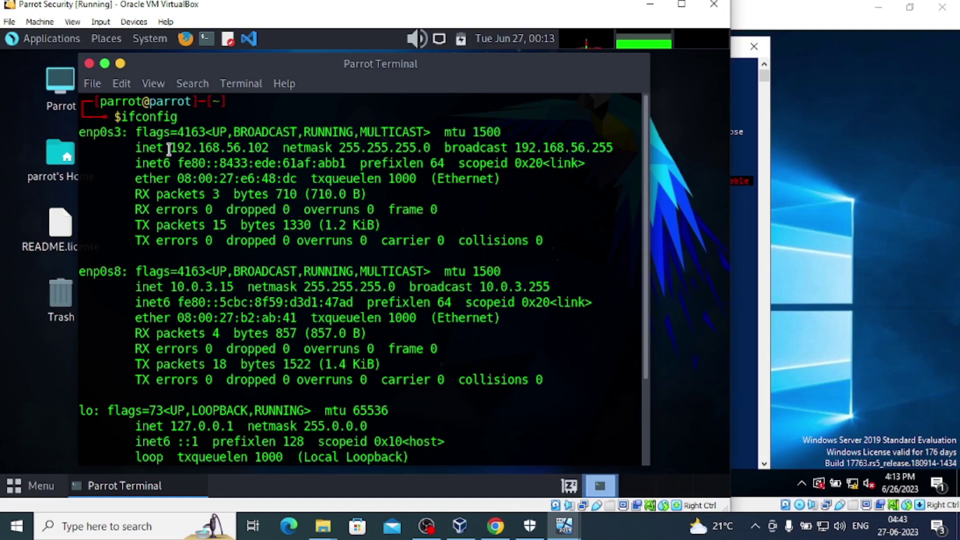
left_click_drag(169, 149, 247, 144)
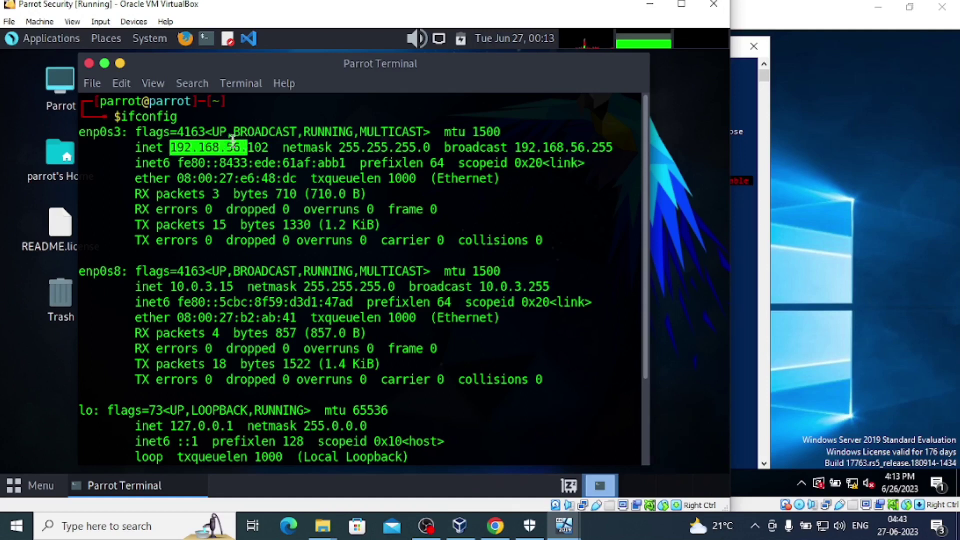
right_click(233, 152)
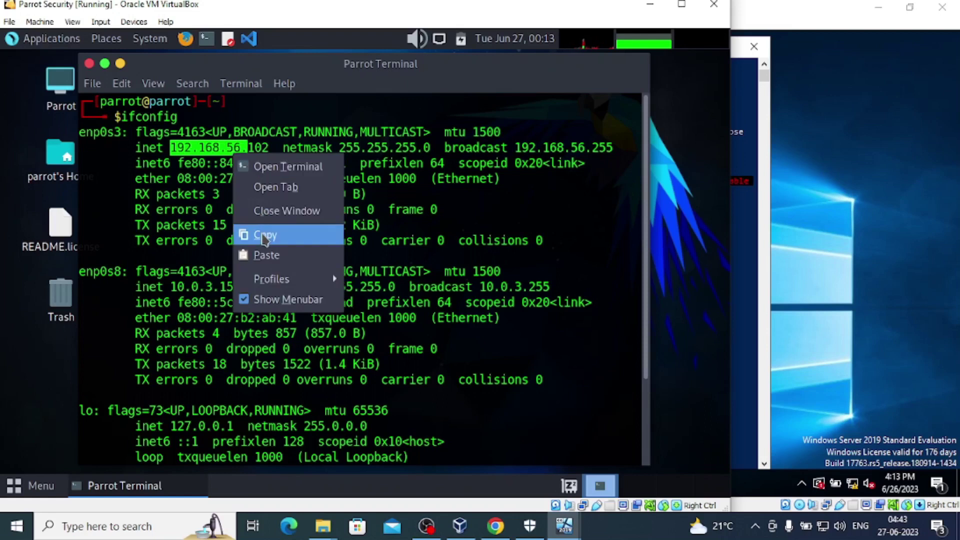
left_click(264, 236)
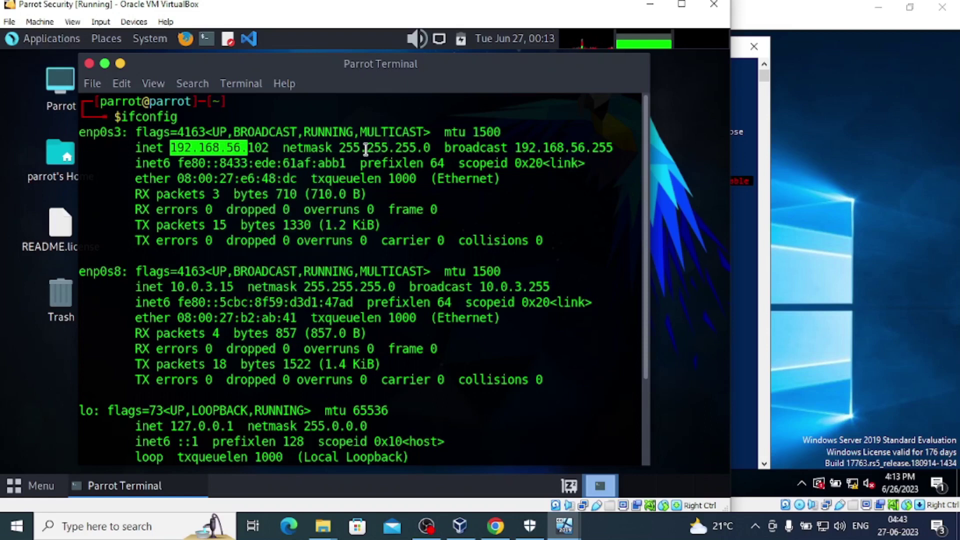
left_click(749, 283)
left_click(458, 230)
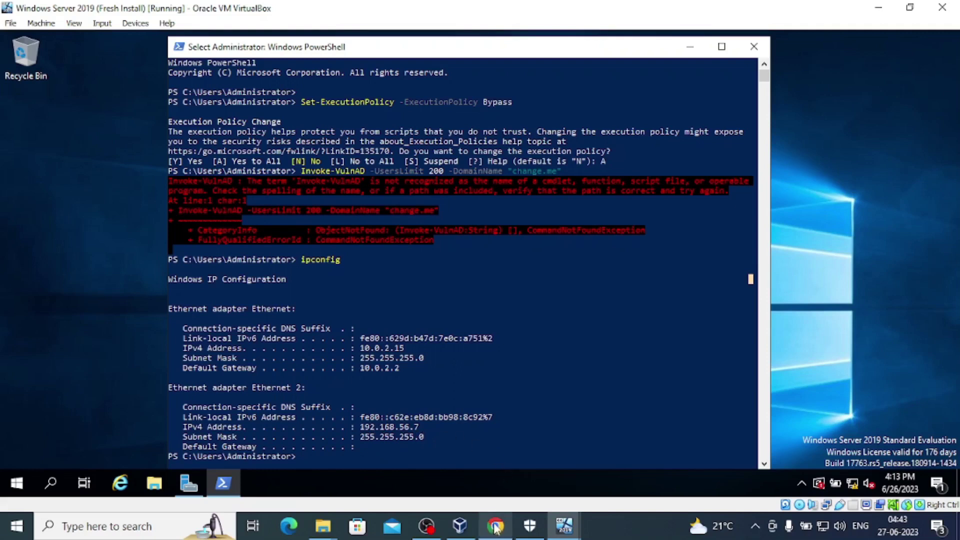
mouse_move(494, 528)
mouse_move(564, 526)
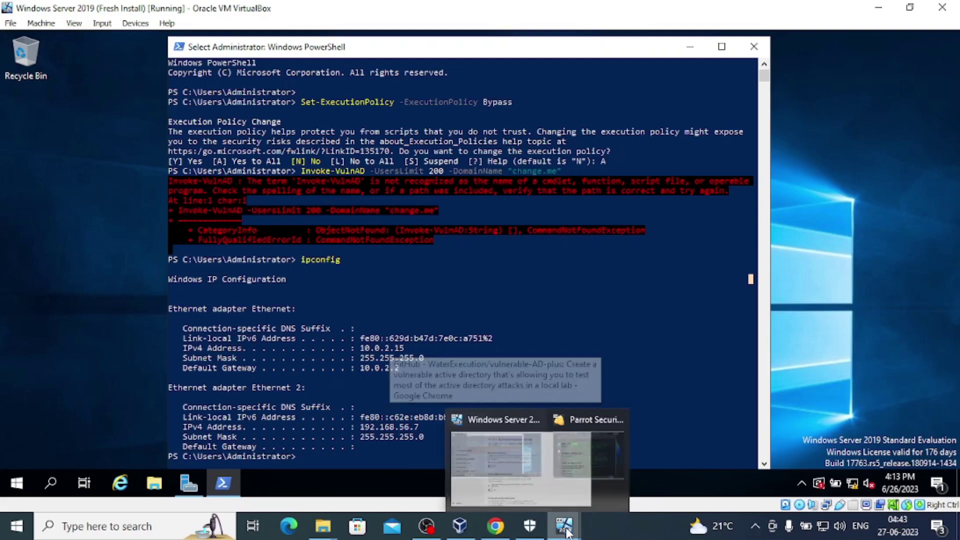
left_click(607, 483)
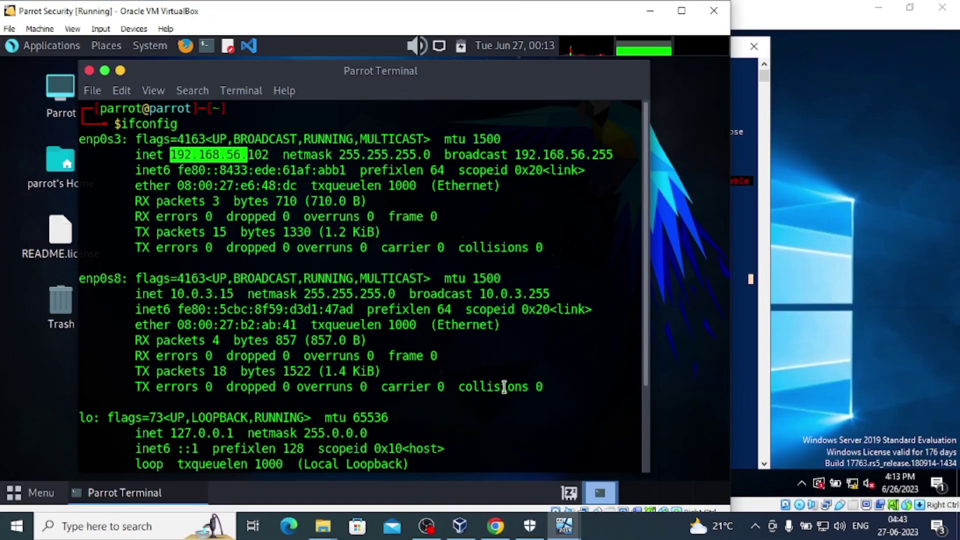
Run nmap against 192.168.56.7 from Parrot's terminal using the pasted prefix.
type("nmap")
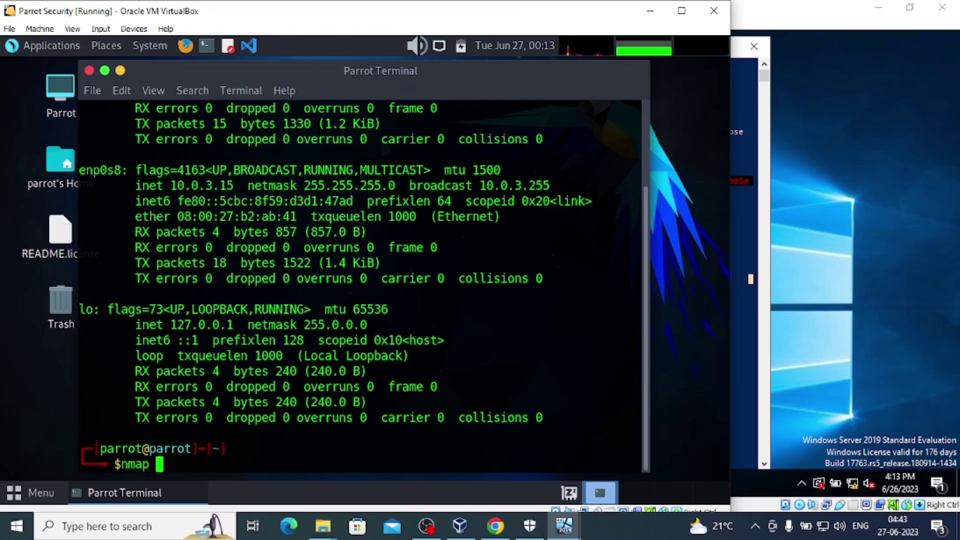
key("ctrl+shift+v")
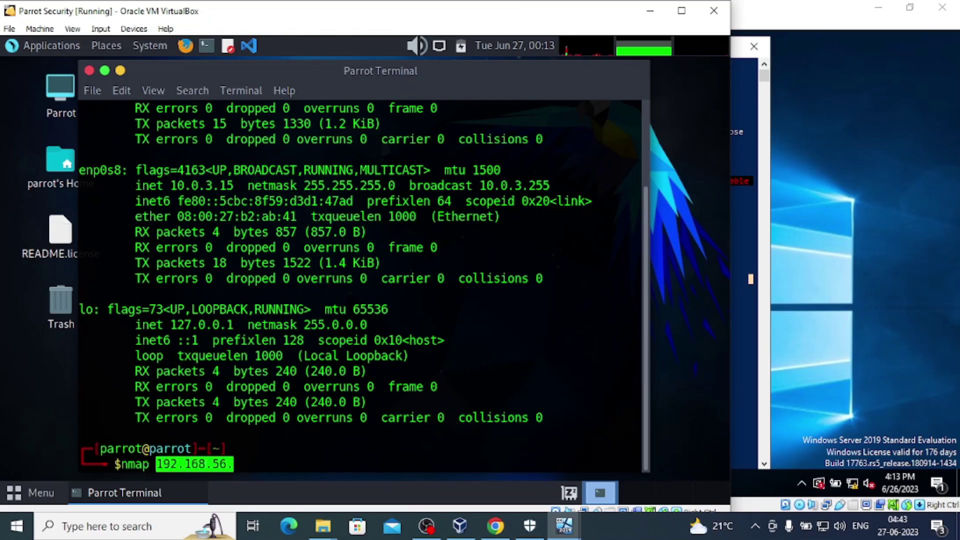
left_click(750, 342)
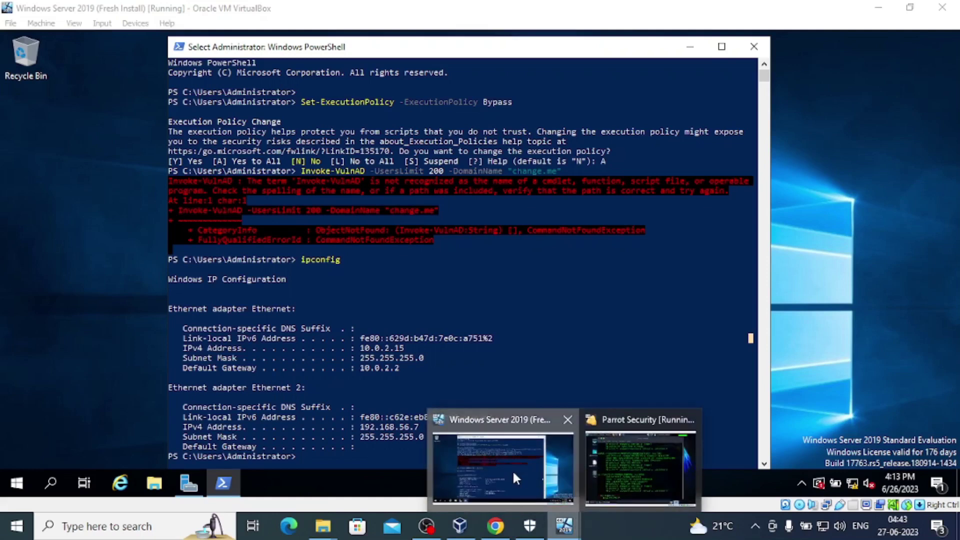
left_click(642, 461)
left_click(642, 461)
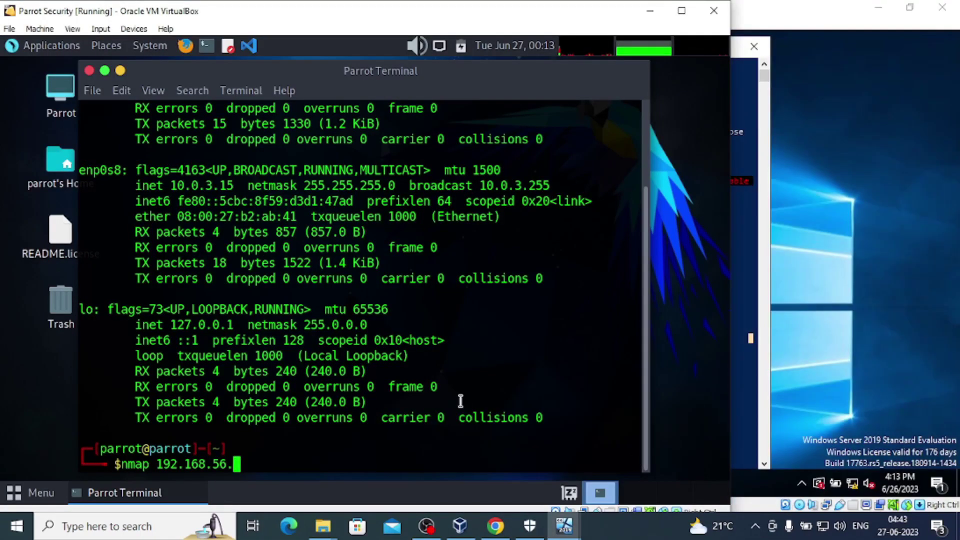
type("7")
key("Return")
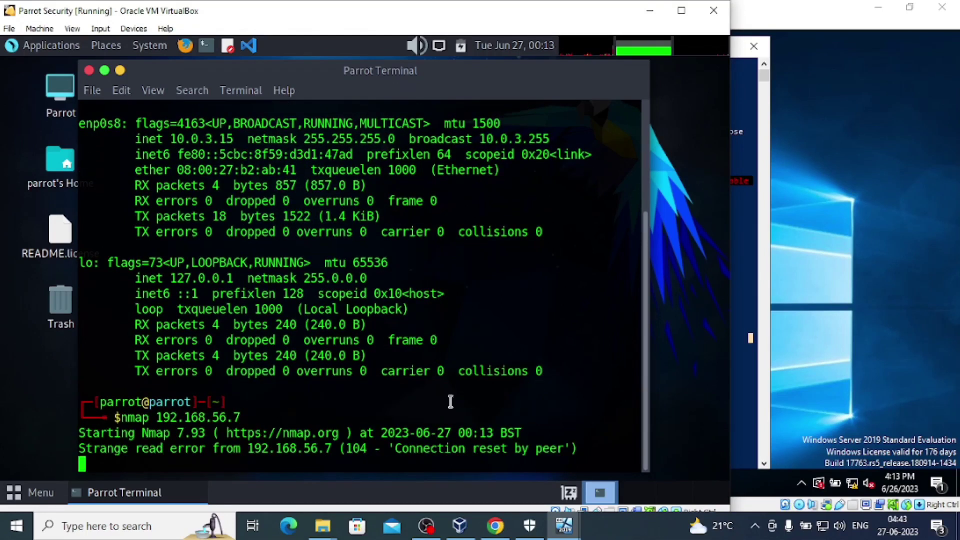